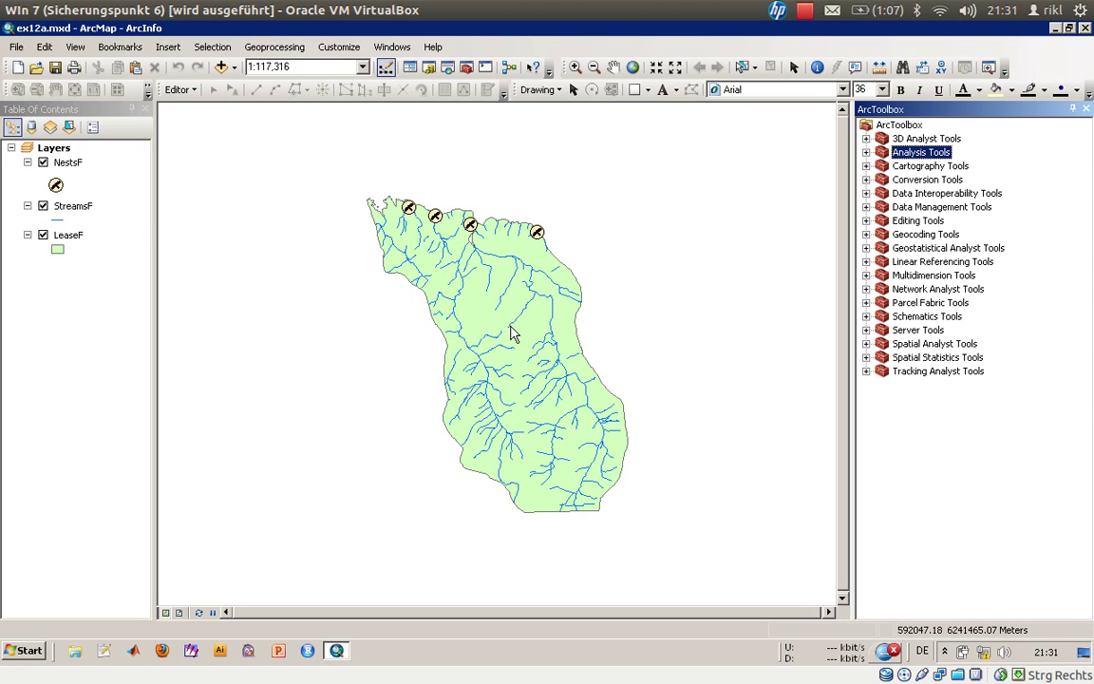
Expand Analysis Tools > Proximity in ArcToolbox and select the Buffer tool
{"action": "left_click", "coordinate": [277, 49]}
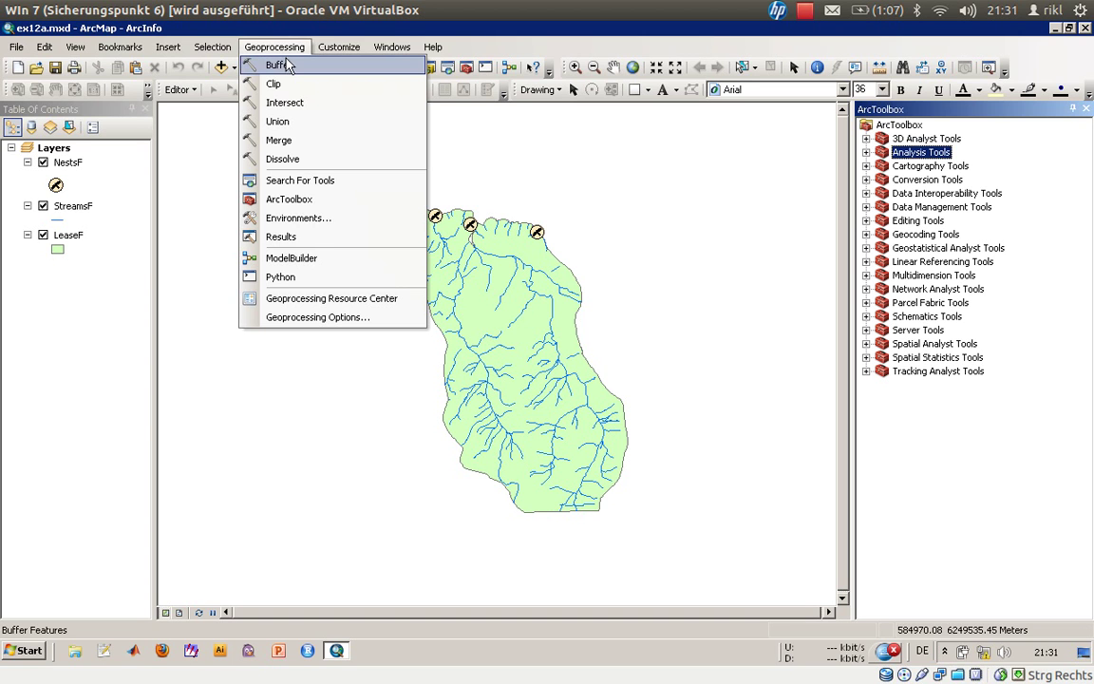
{"action": "left_click", "coordinate": [478, 166]}
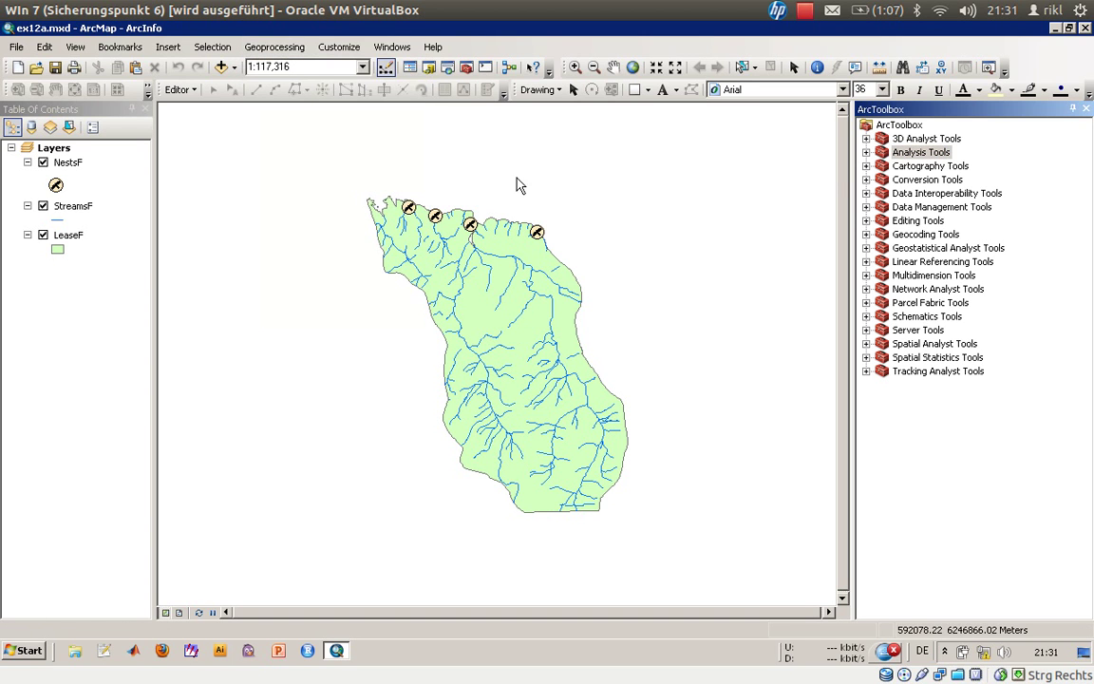
{"action": "left_click", "coordinate": [898, 110]}
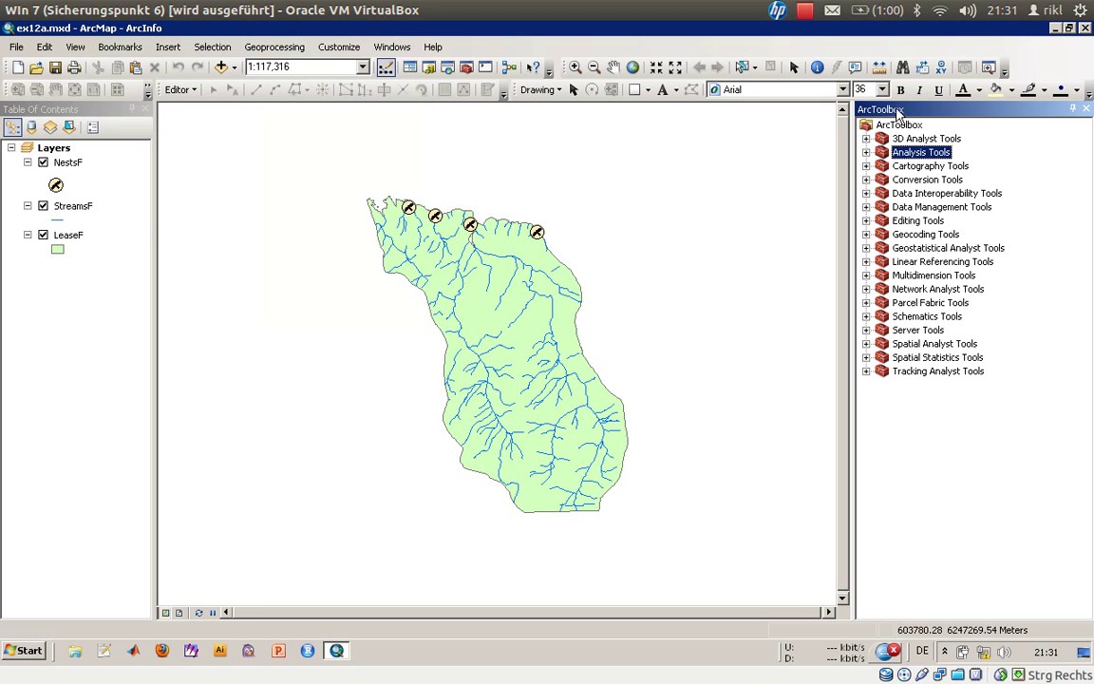
{"action": "left_click", "coordinate": [865, 152]}
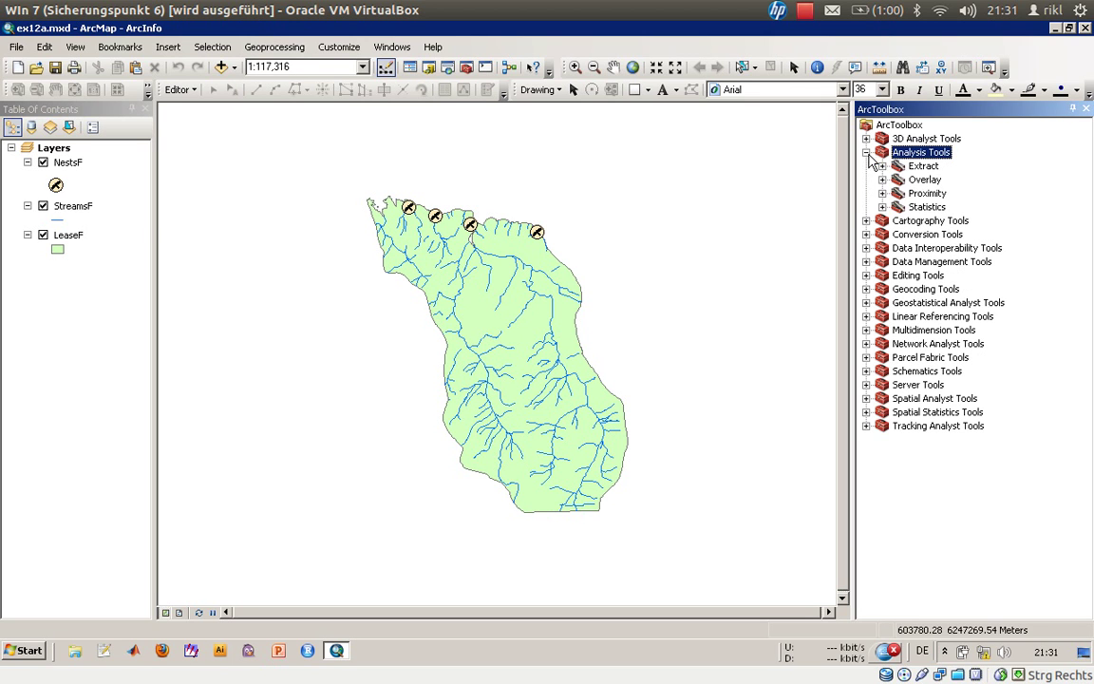
{"action": "left_click", "coordinate": [883, 193]}
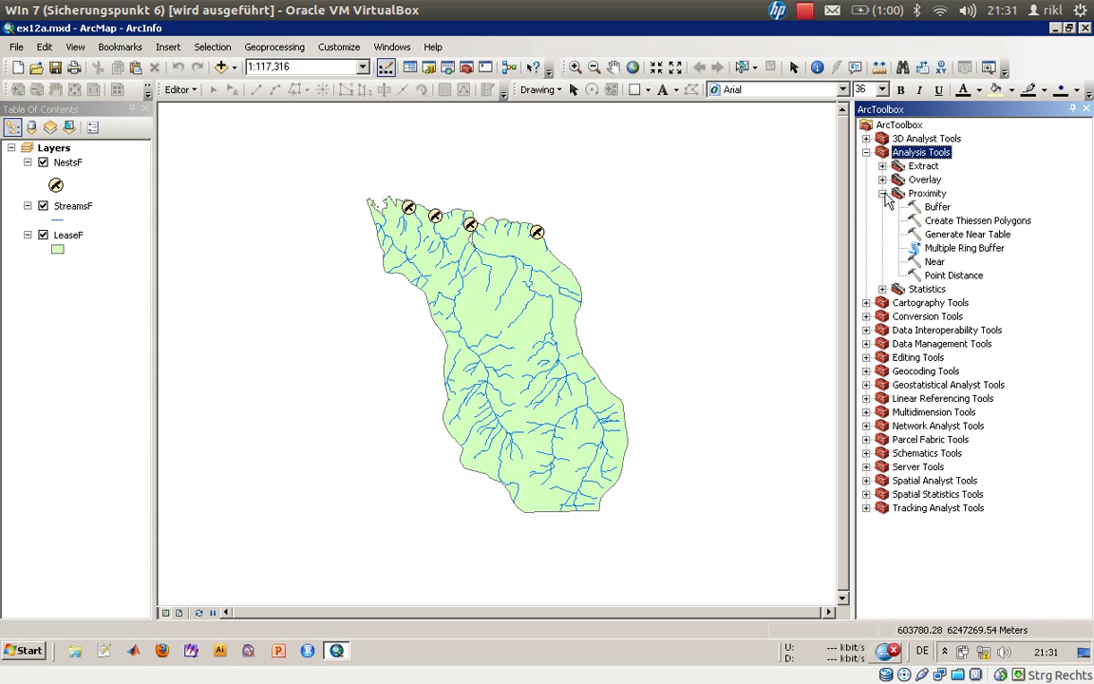
{"action": "left_click", "coordinate": [943, 211]}
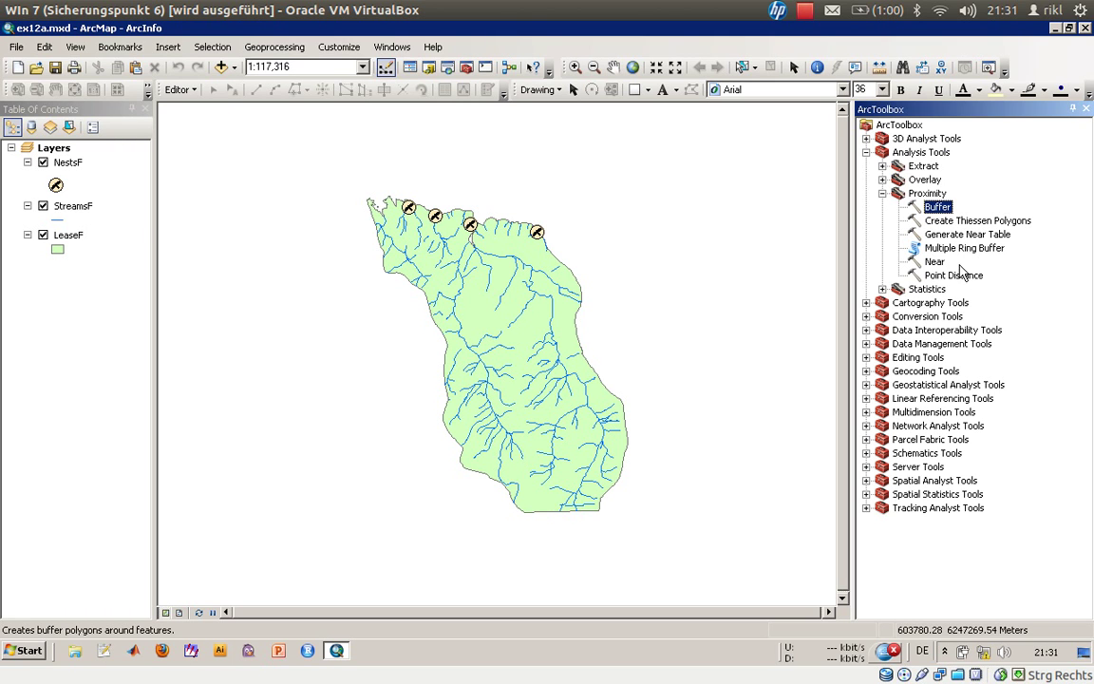
Open the Buffer tool with NestsF as the input features
{"action": "double_click", "coordinate": [937, 207]}
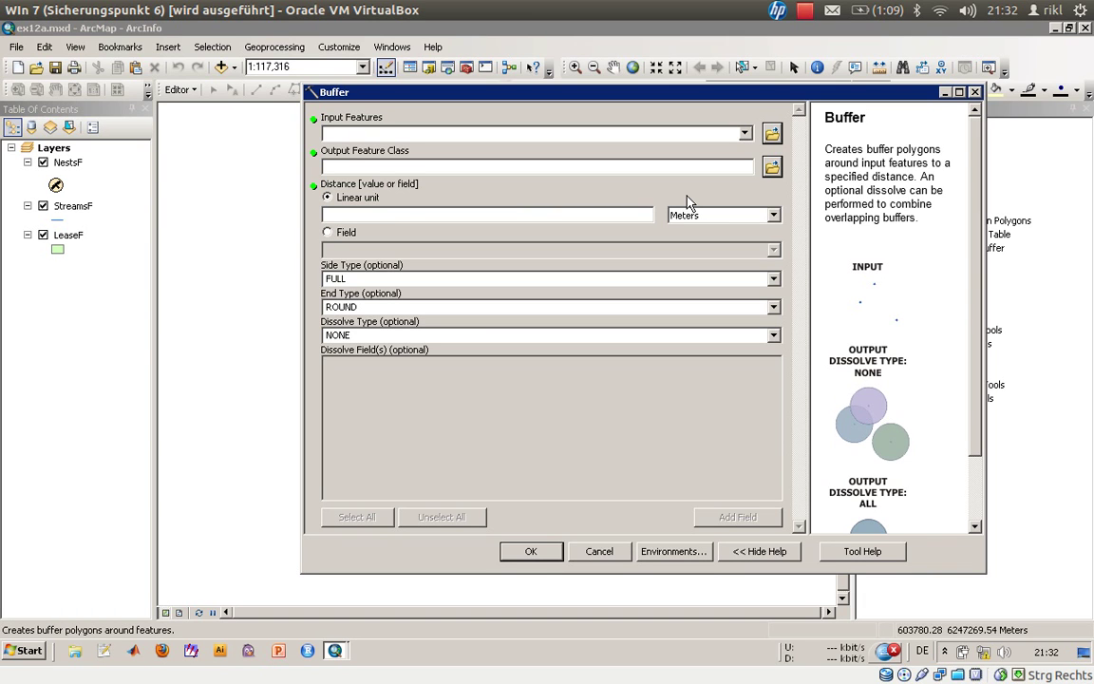
{"action": "left_click", "coordinate": [746, 134]}
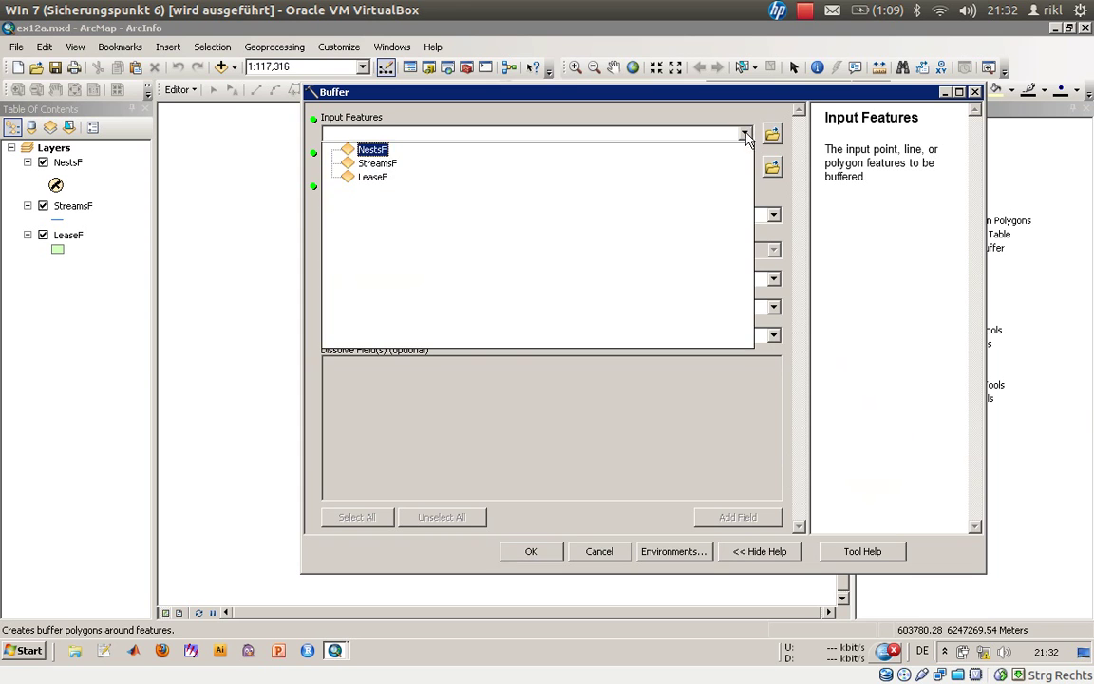
{"action": "left_click", "coordinate": [369, 152]}
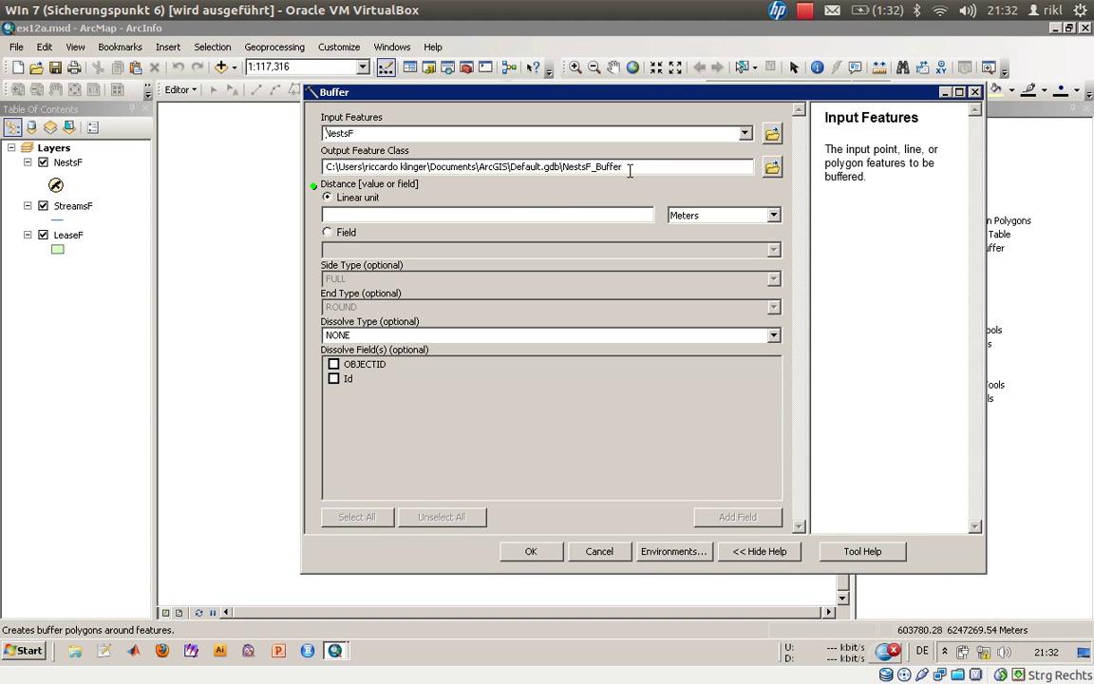
{"action": "left_click", "coordinate": [554, 166]}
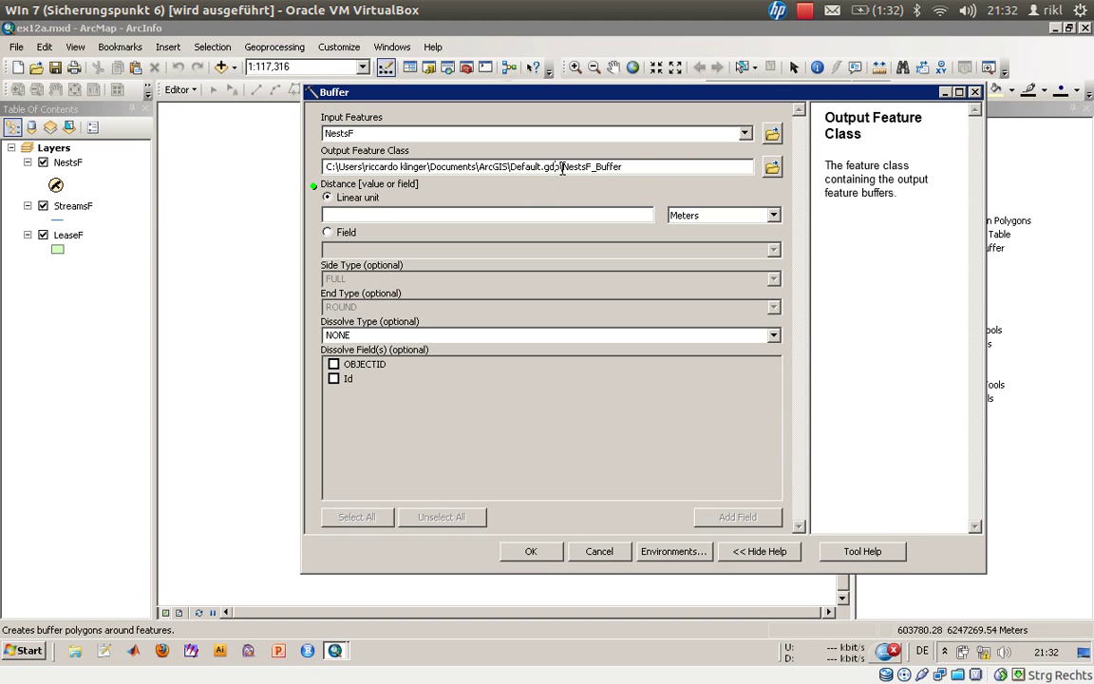
Save the buffer output as NestsFBuffer in Chapter12\Data\Tongass.mdb
{"action": "left_click", "coordinate": [772, 167]}
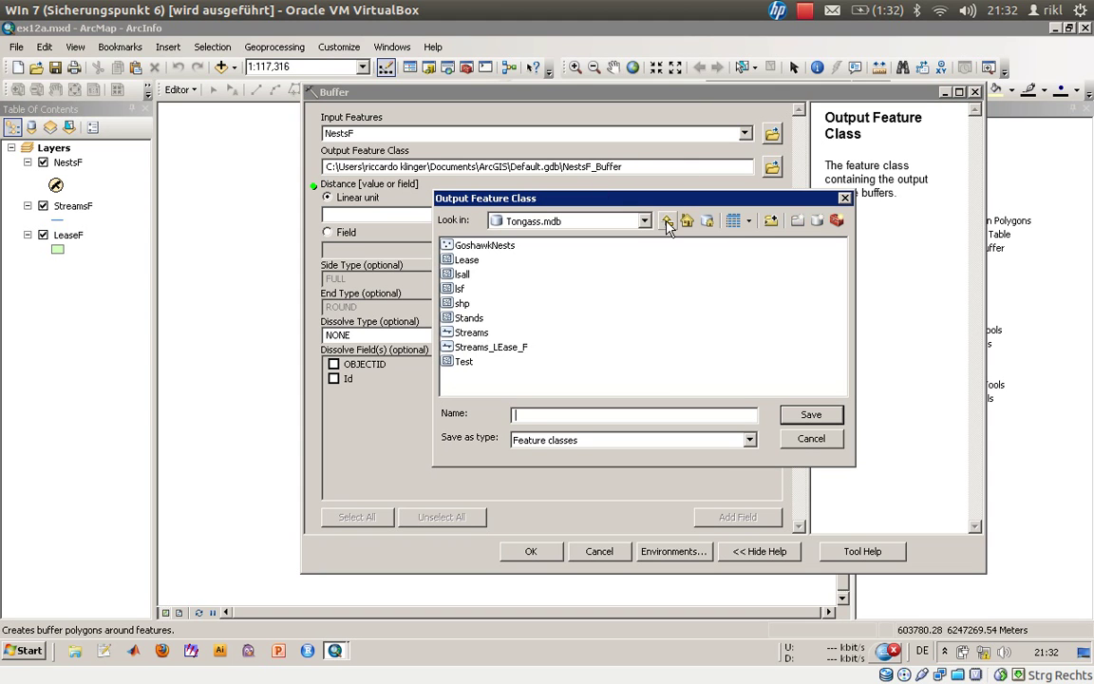
{"action": "left_click", "coordinate": [669, 222]}
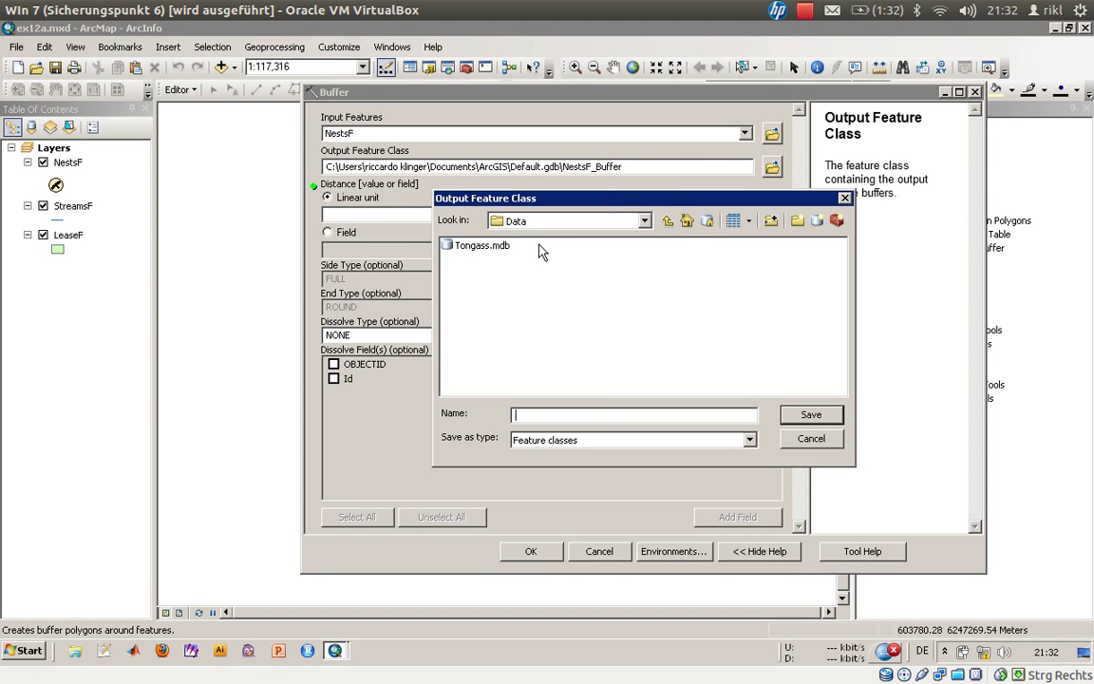
{"action": "left_click", "coordinate": [669, 222]}
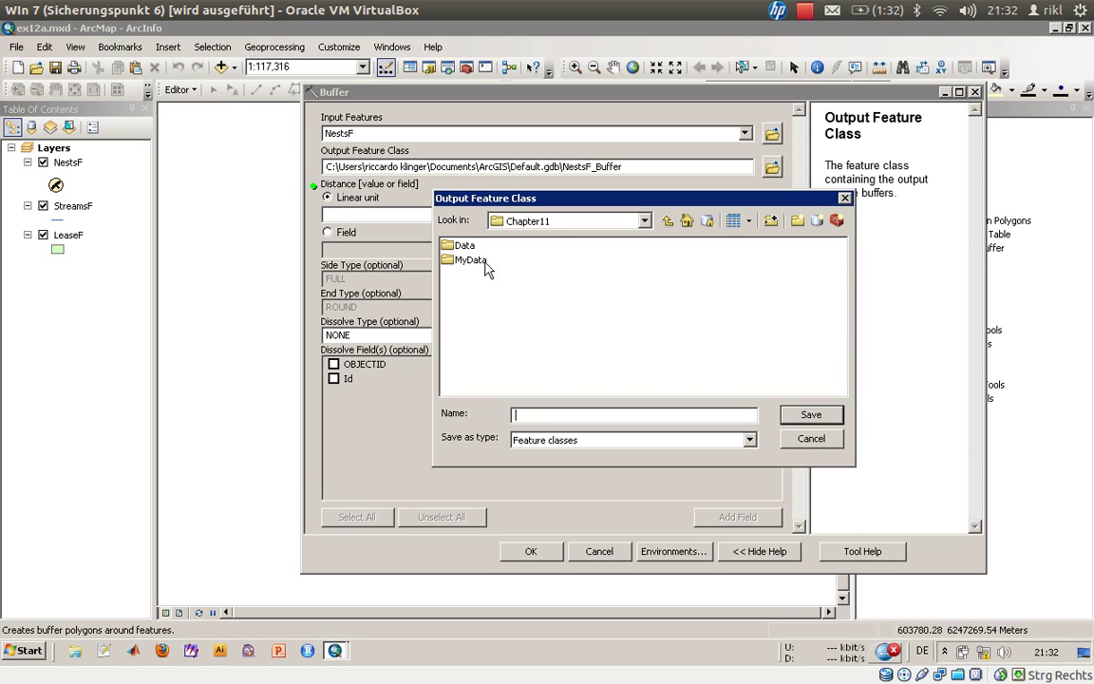
{"action": "left_click", "coordinate": [667, 221]}
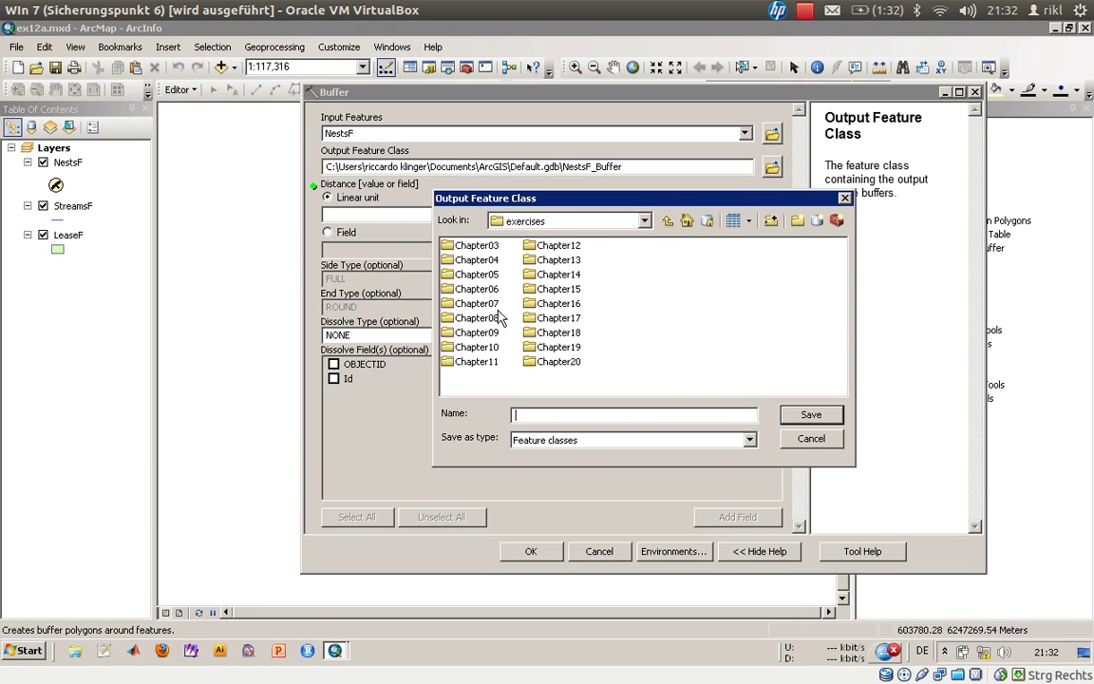
{"action": "double_click", "coordinate": [556, 246]}
{"action": "double_click", "coordinate": [467, 247]}
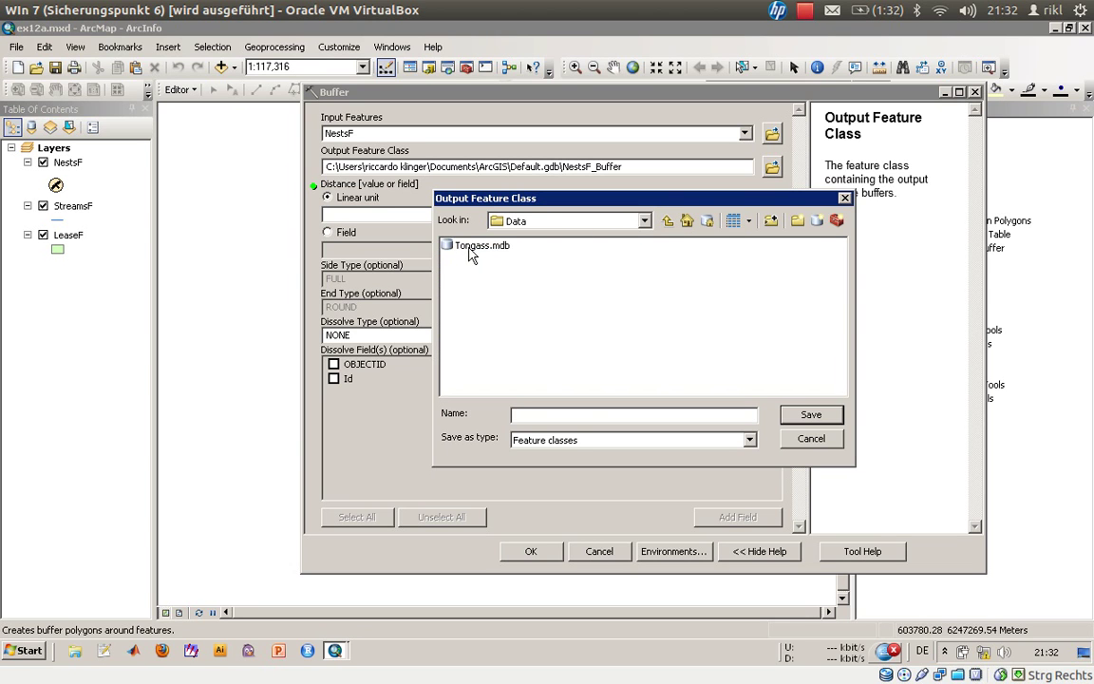
{"action": "double_click", "coordinate": [489, 247]}
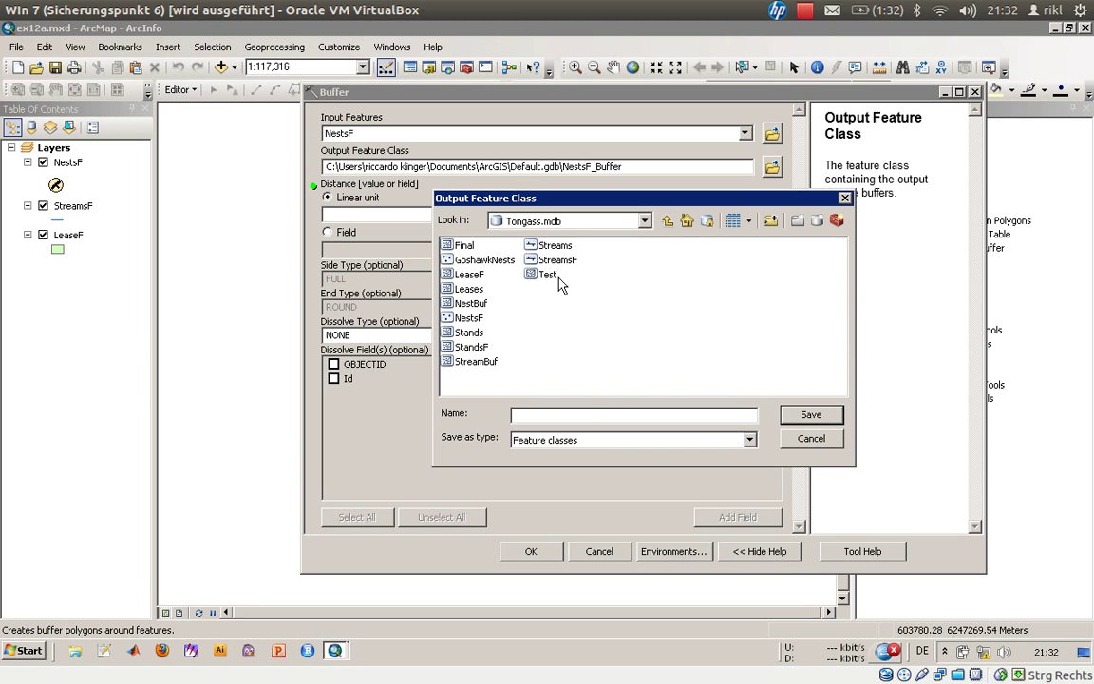
{"action": "left_click", "coordinate": [577, 415]}
{"action": "type", "text": "NestS"}
{"action": "key", "text": "BackSpace"}
{"action": "type", "text": "sFBuffer"}
Confirm the NestsFBuffer output and set a linear buffer distance of 800 Meters
{"action": "left_click", "coordinate": [808, 415]}
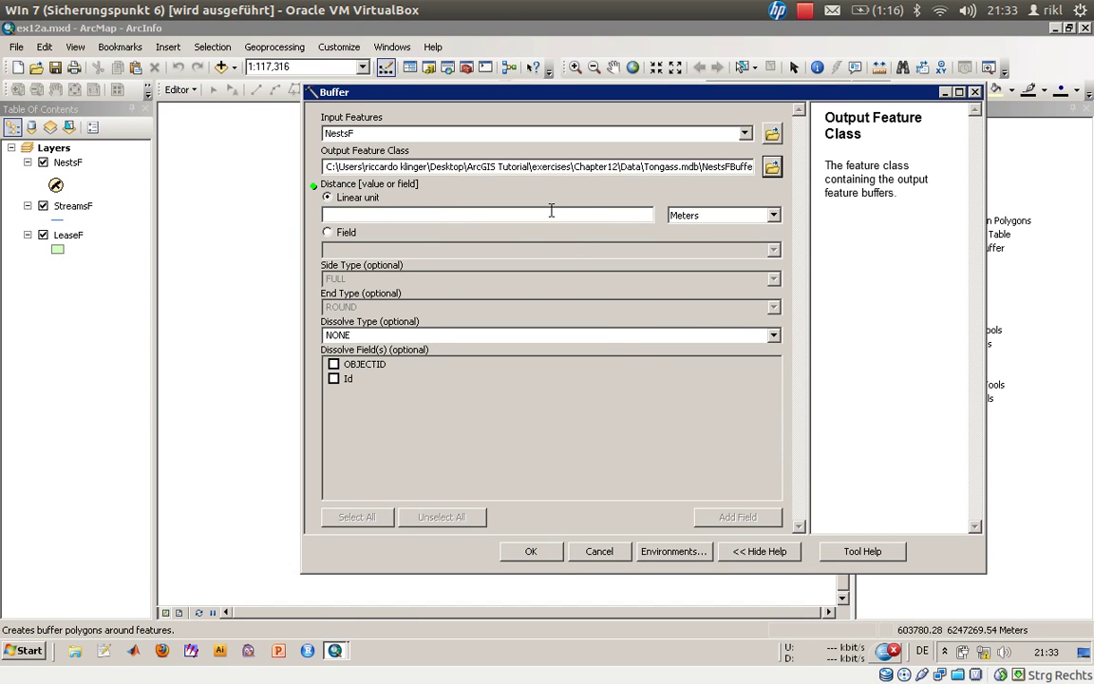
{"action": "left_click", "coordinate": [546, 216]}
{"action": "type", "text": "8"}
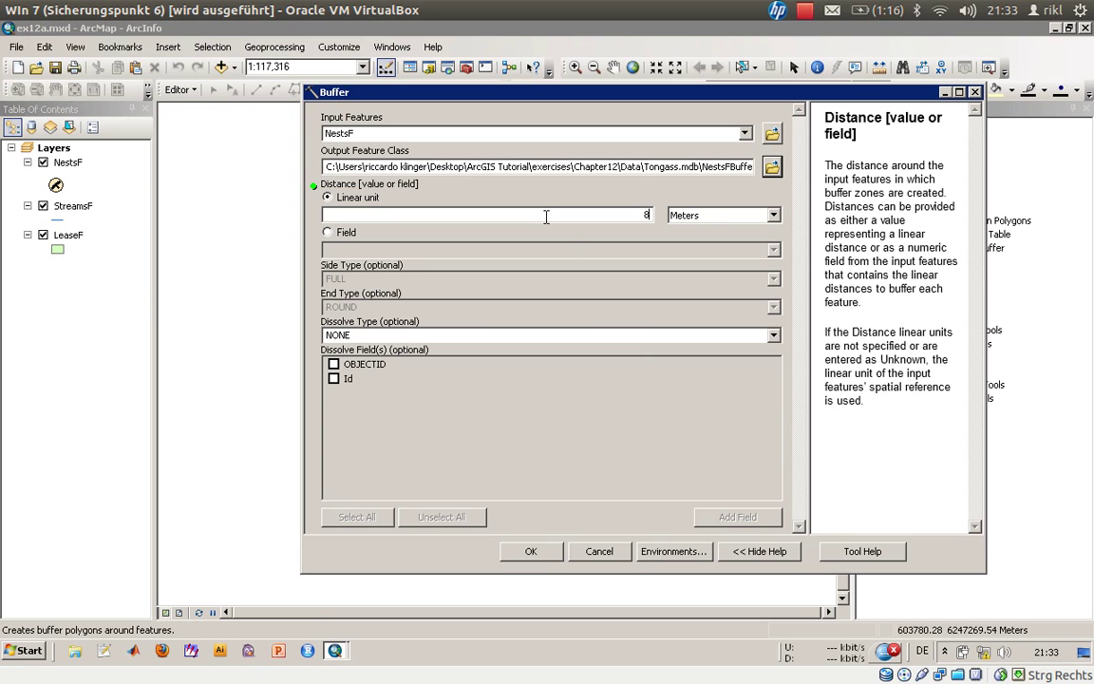
{"action": "type", "text": "800"}
{"action": "left_click", "coordinate": [326, 233]}
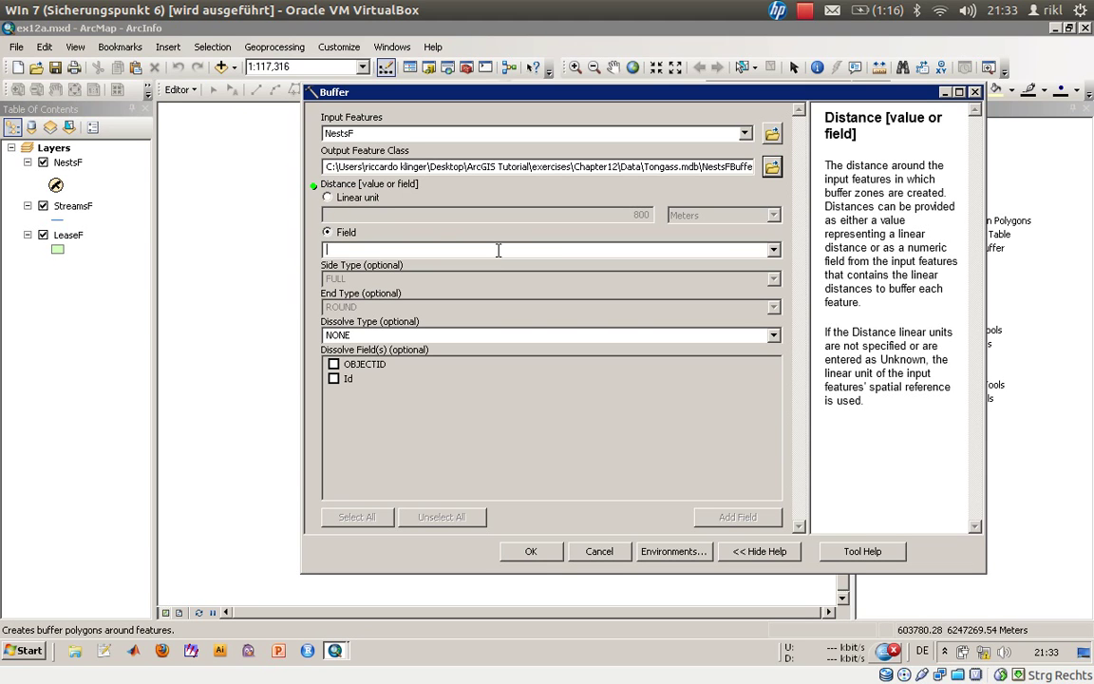
{"action": "left_click", "coordinate": [691, 250]}
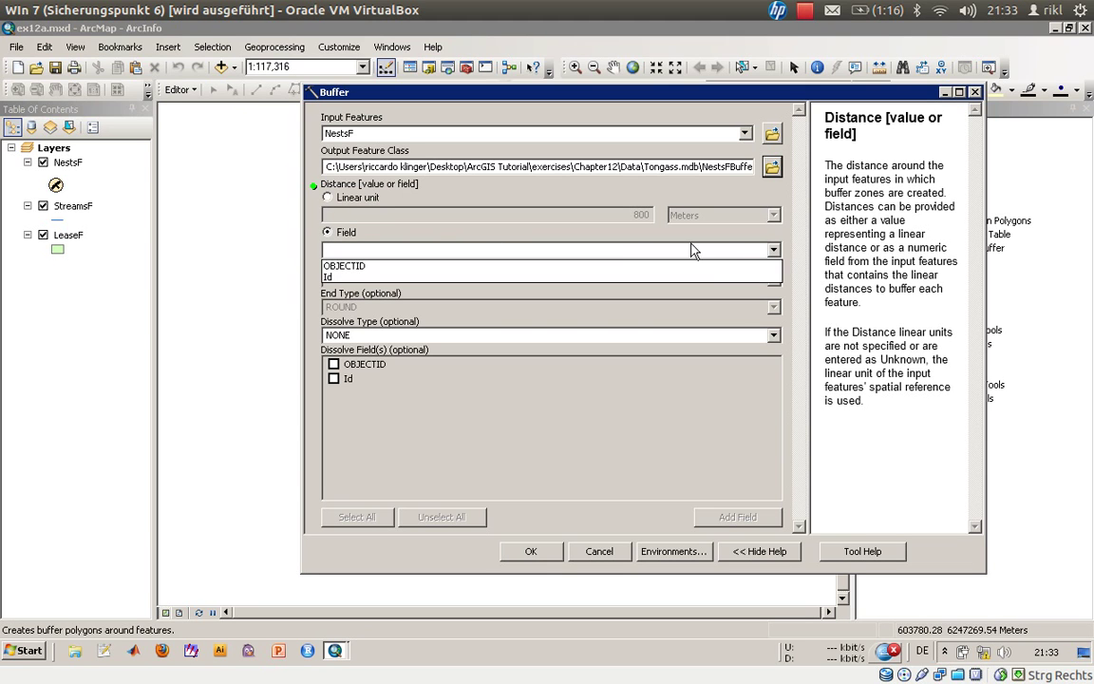
{"action": "left_click", "coordinate": [620, 250]}
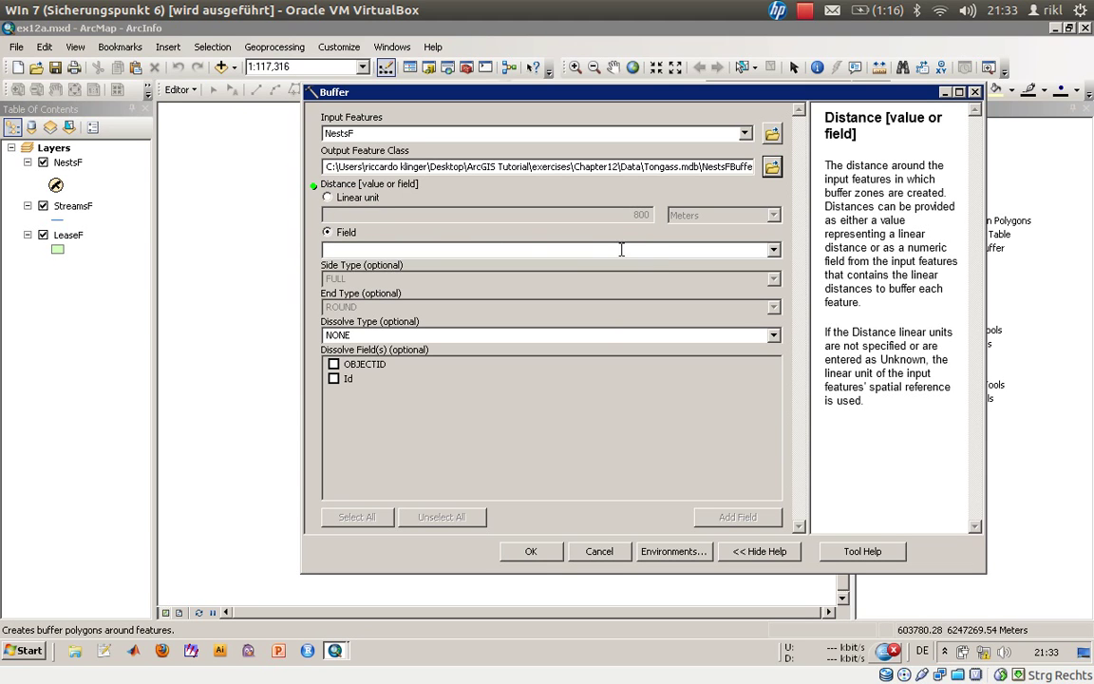
{"action": "left_click", "coordinate": [326, 198]}
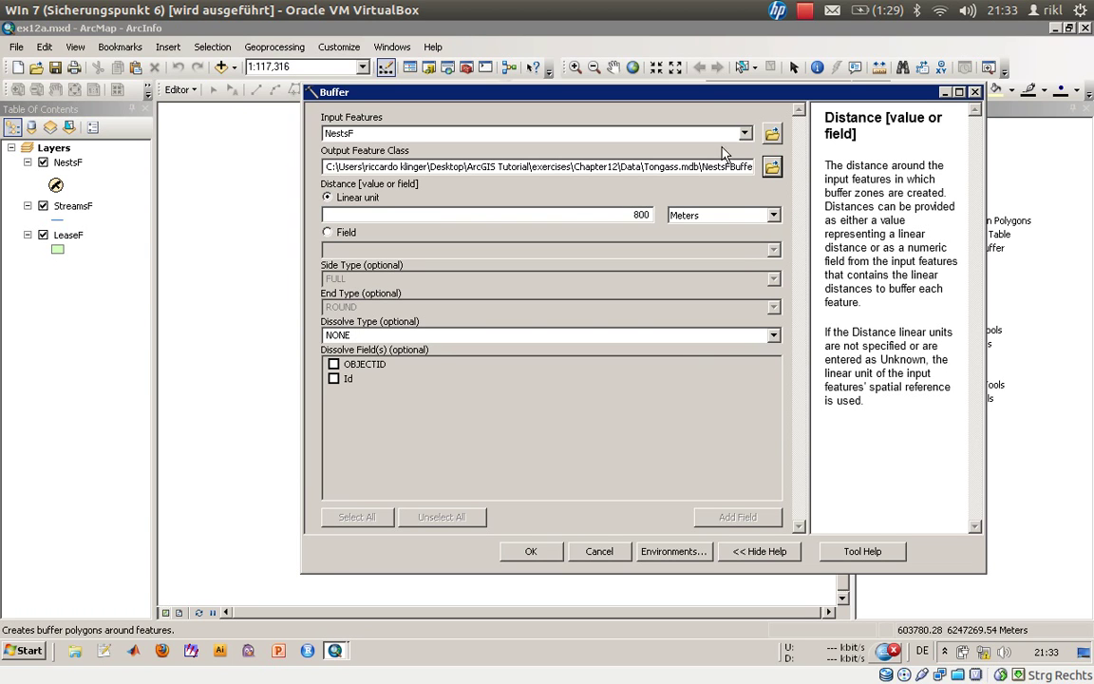
Set the nest buffer's dissolve type to ALL so overlapping circles merge
{"action": "left_click_drag", "start_coordinate": [718, 99], "coordinate": [665, 120]}
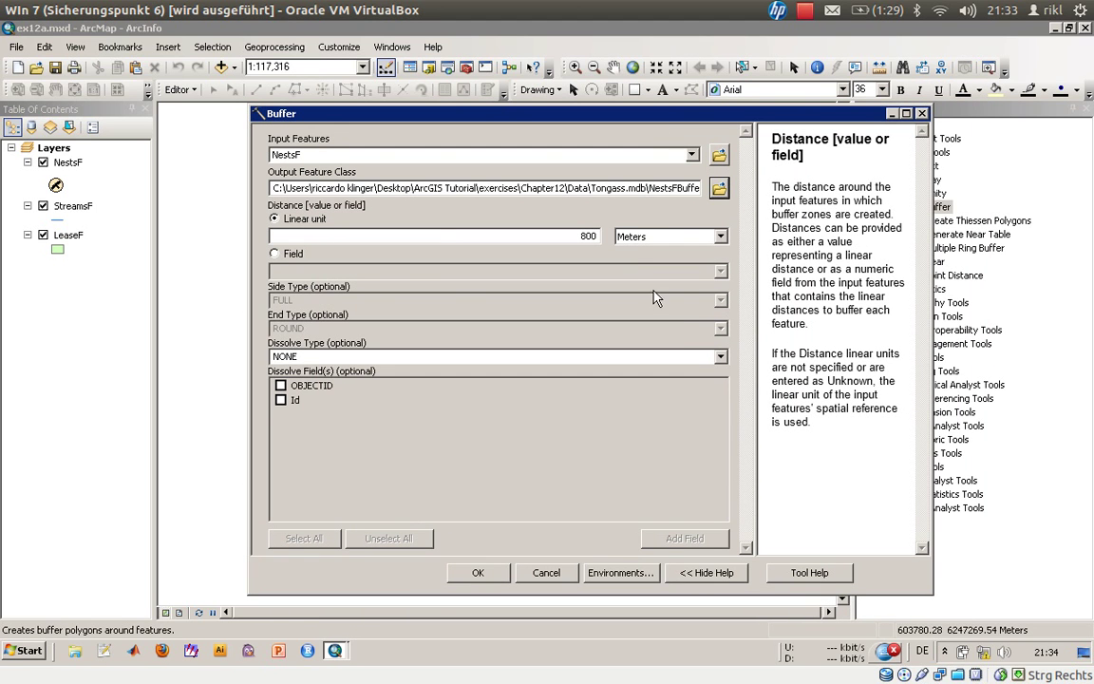
{"action": "left_click", "coordinate": [674, 355]}
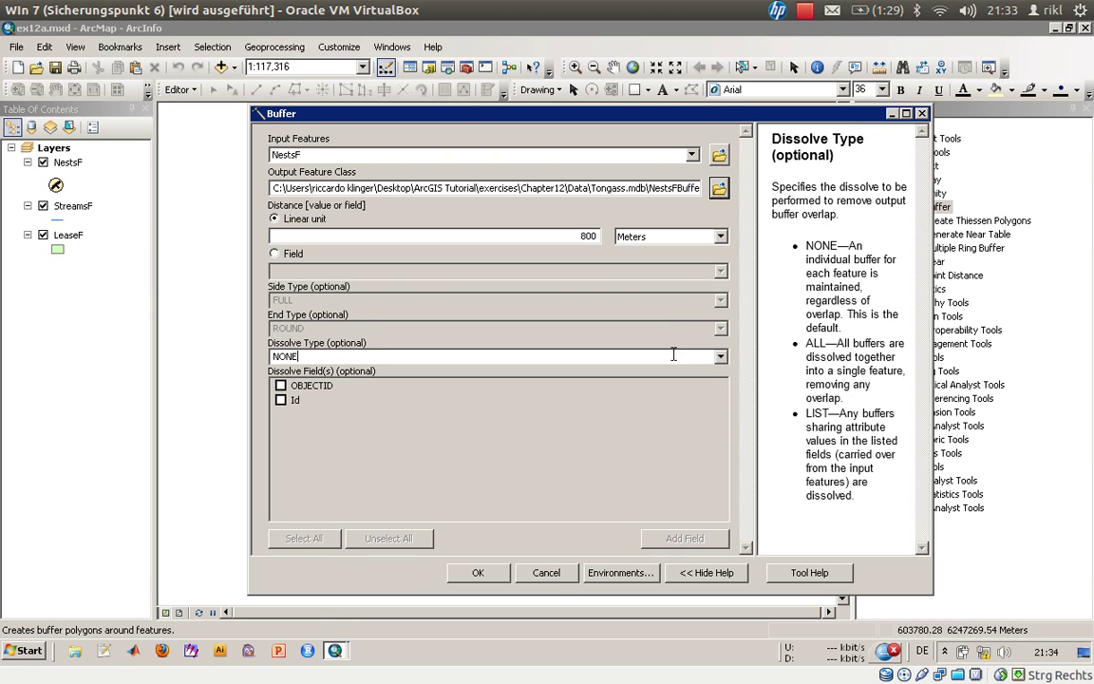
{"action": "left_click", "coordinate": [720, 359]}
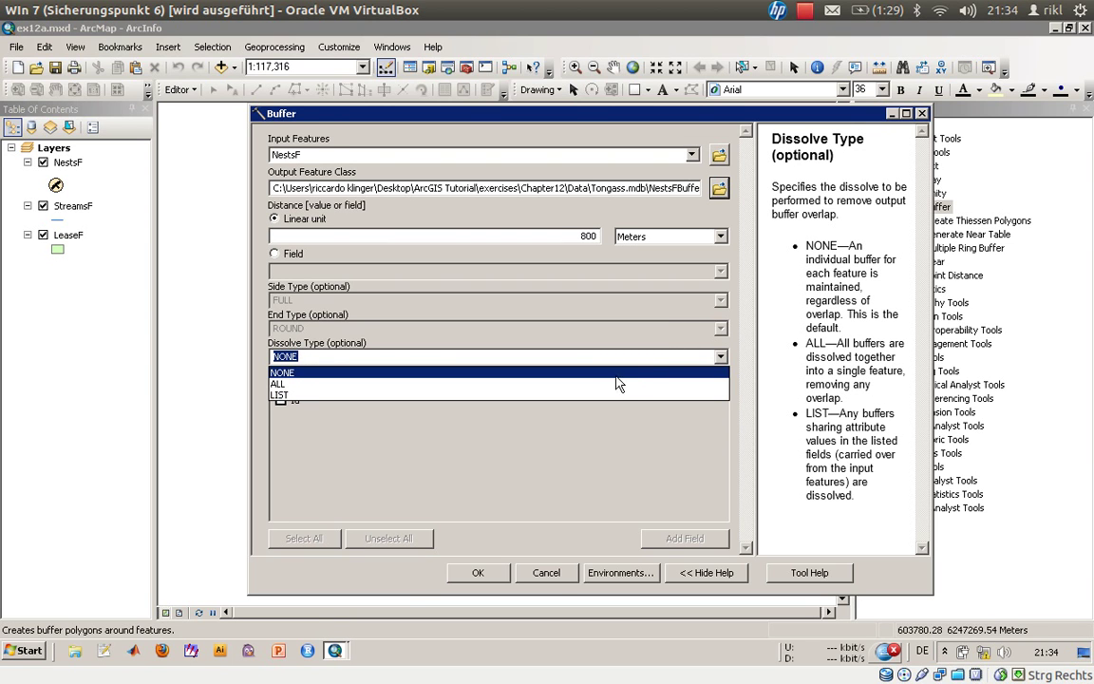
{"action": "left_click", "coordinate": [604, 387]}
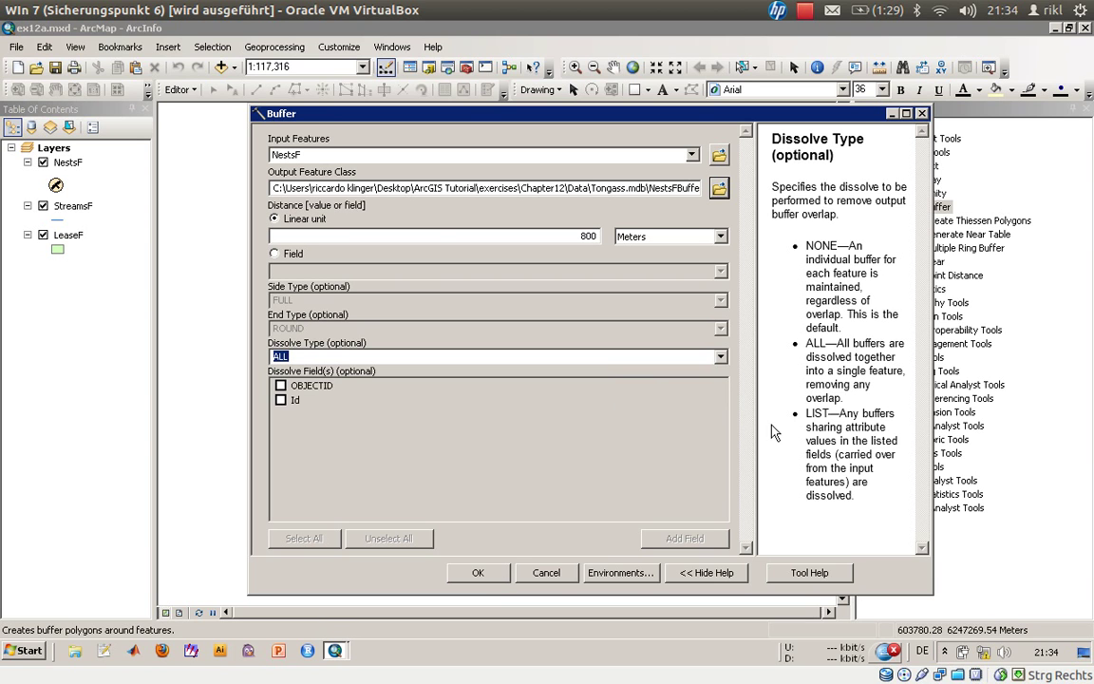
Review the distance and output parameter help, then open the full Buffer (Analysis) help topic
{"action": "left_click_drag", "start_coordinate": [848, 246], "coordinate": [663, 456]}
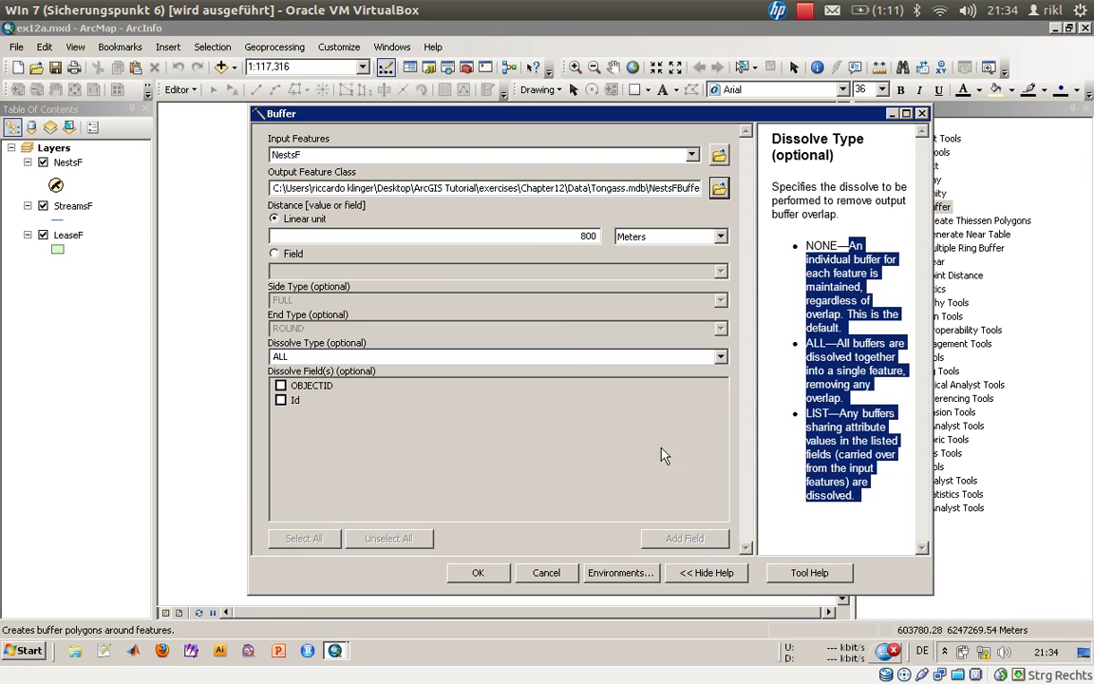
{"action": "left_click", "coordinate": [522, 235]}
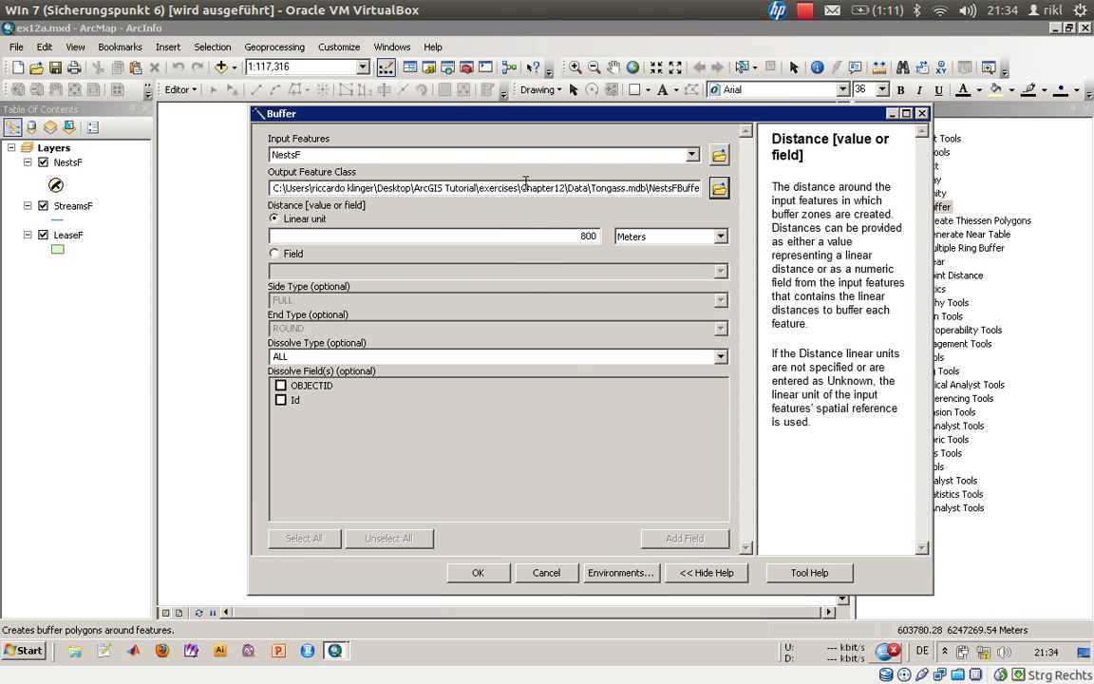
{"action": "left_click", "coordinate": [549, 189]}
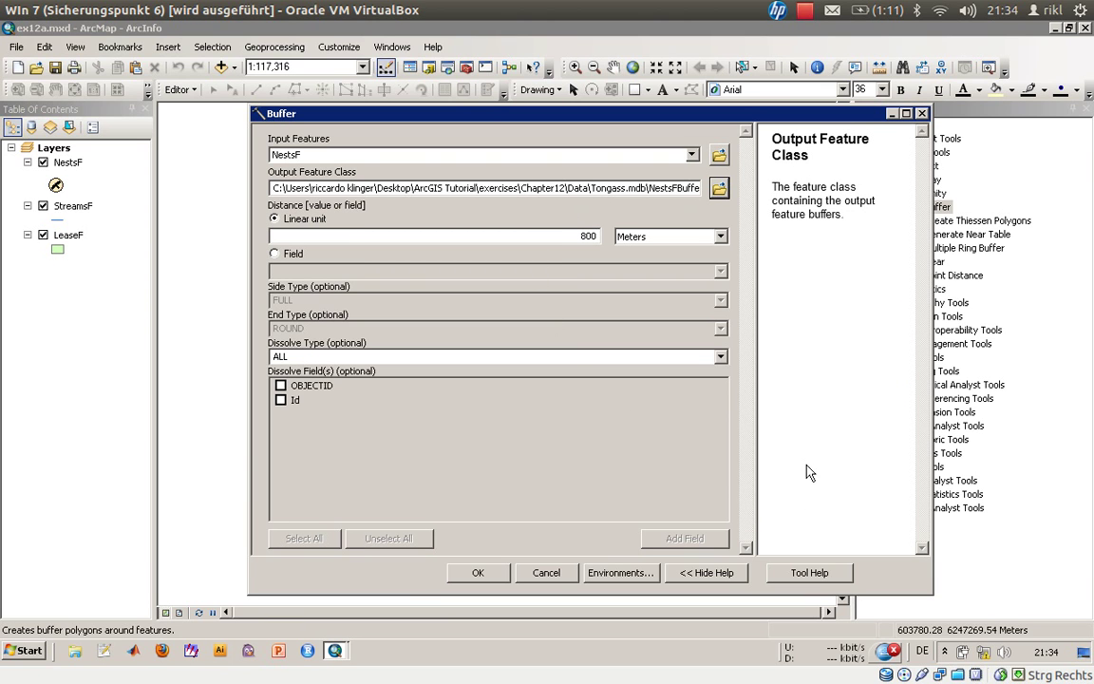
{"action": "left_click", "coordinate": [796, 573]}
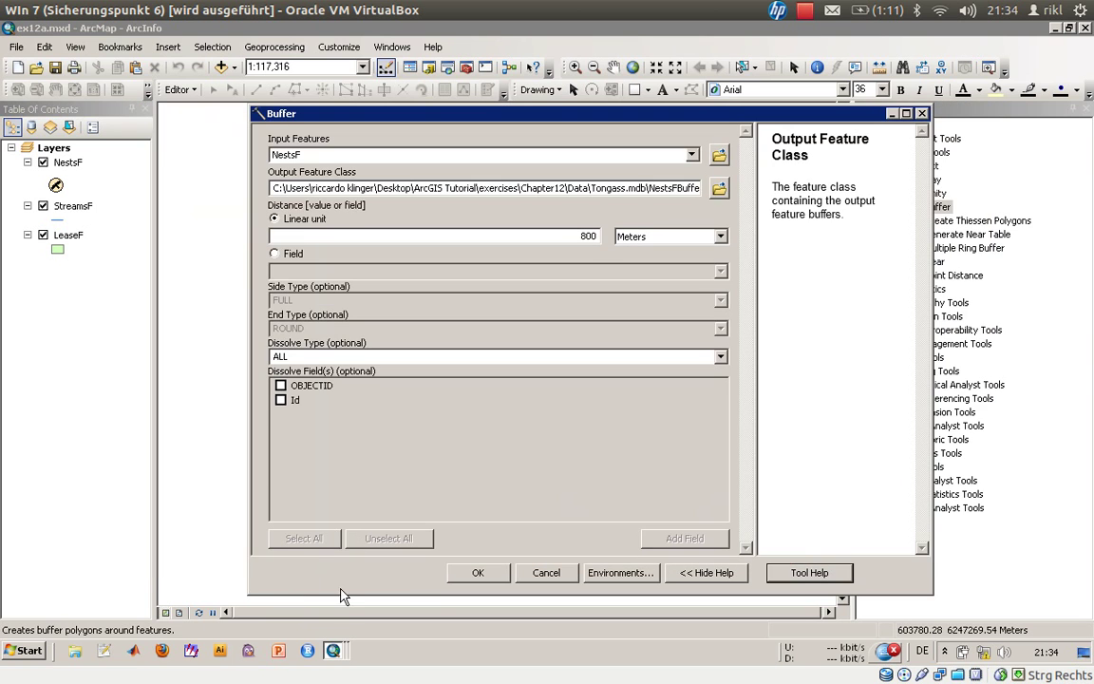
Look over the dissolve illustrations in the Buffer help, then return to the Buffer dialog
{"action": "left_click", "coordinate": [333, 650]}
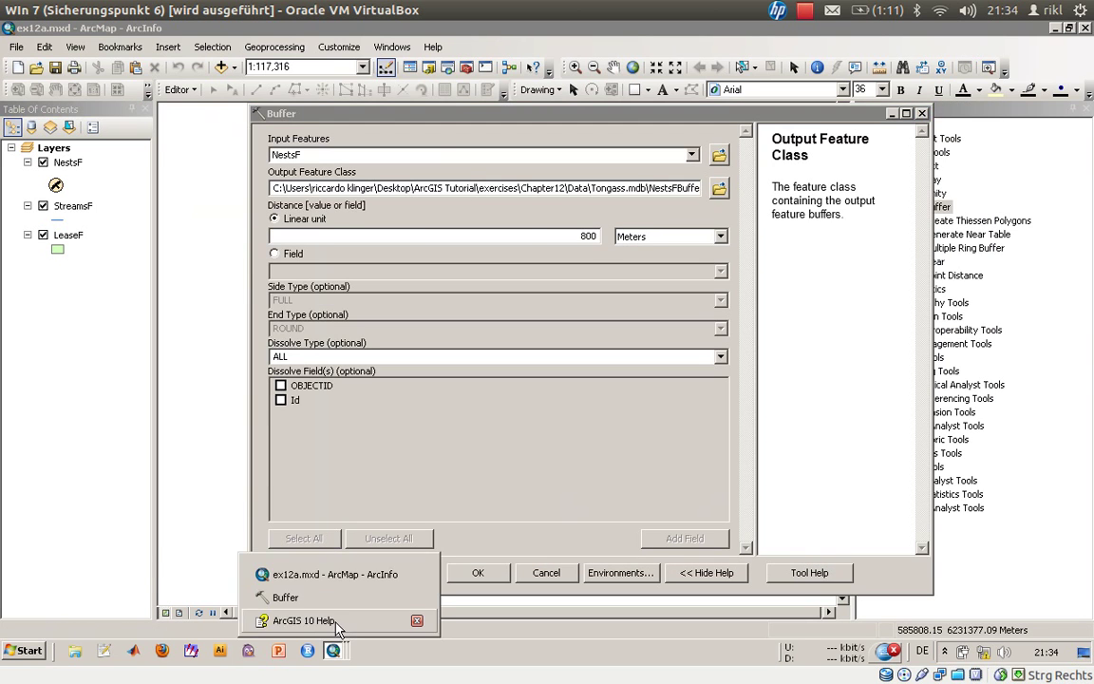
{"action": "left_click", "coordinate": [329, 637]}
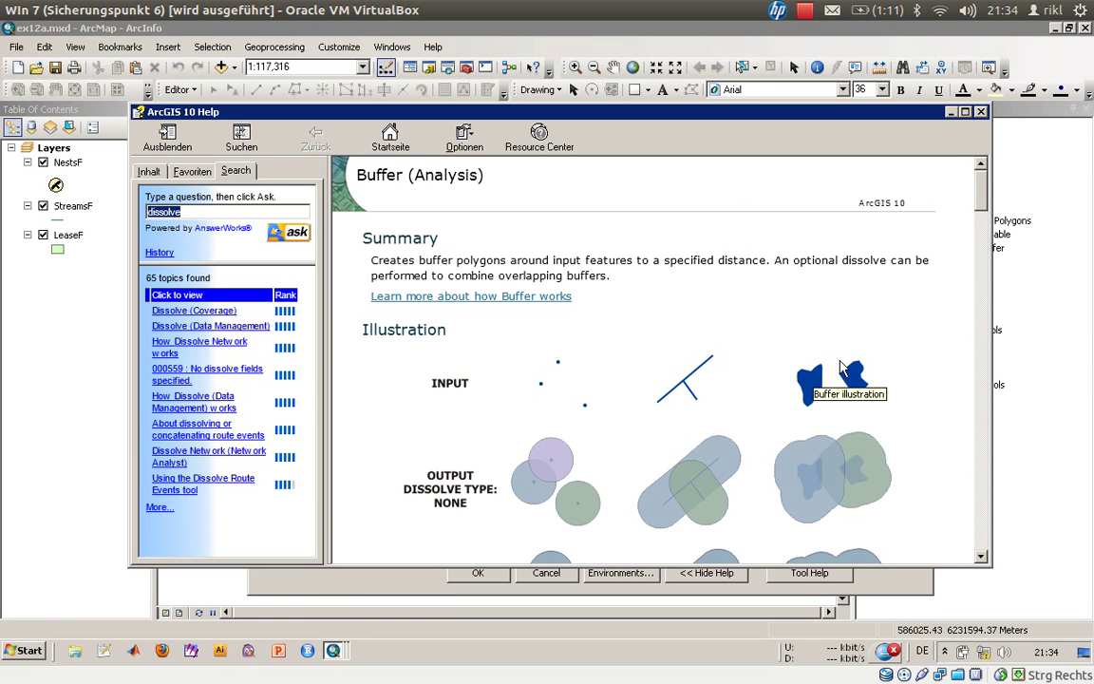
{"action": "scroll", "coordinate": [756, 328], "scroll_direction": "down", "scroll_amount": 3}
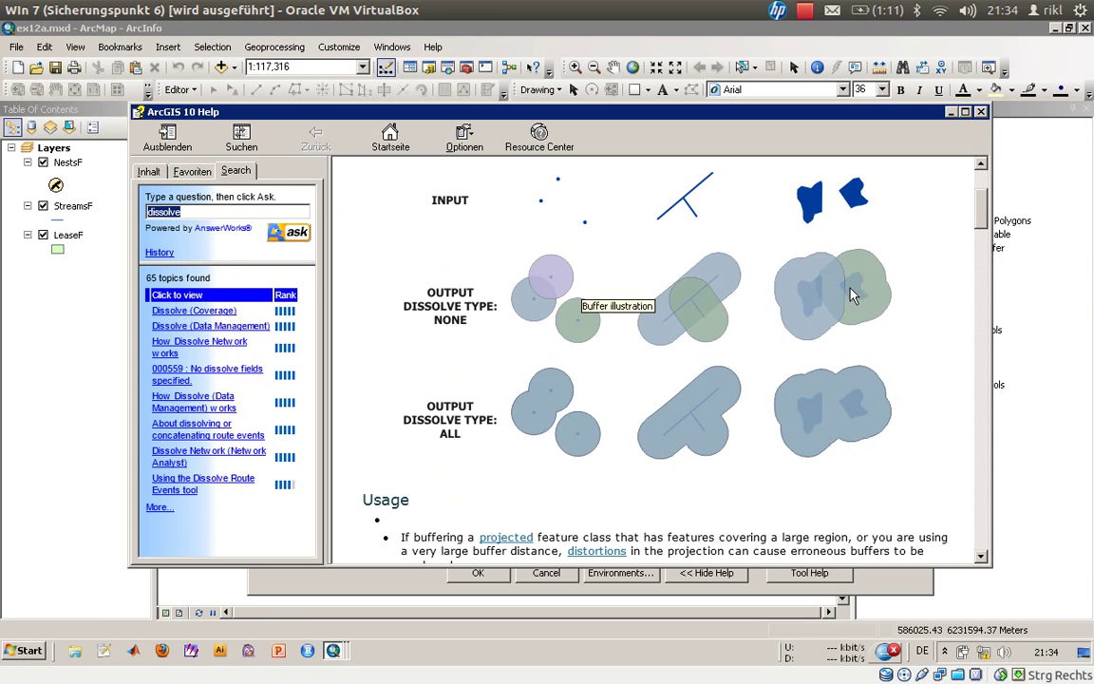
{"action": "scroll", "coordinate": [846, 285], "scroll_direction": "down", "scroll_amount": 2}
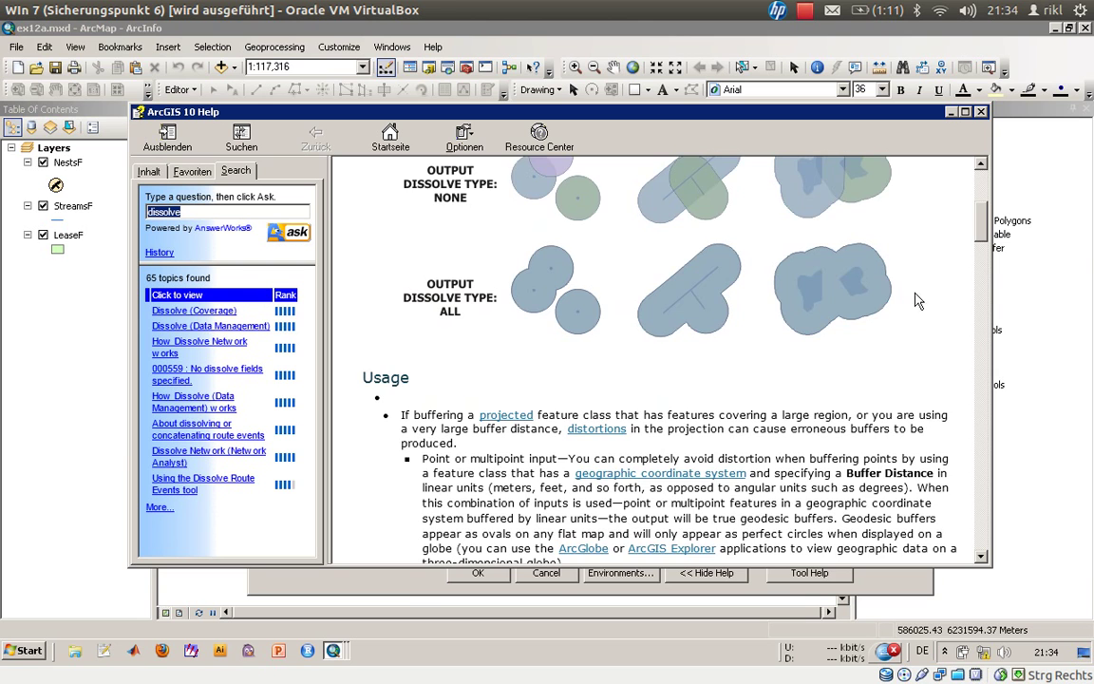
{"action": "scroll", "coordinate": [919, 301], "scroll_direction": "up", "scroll_amount": 5}
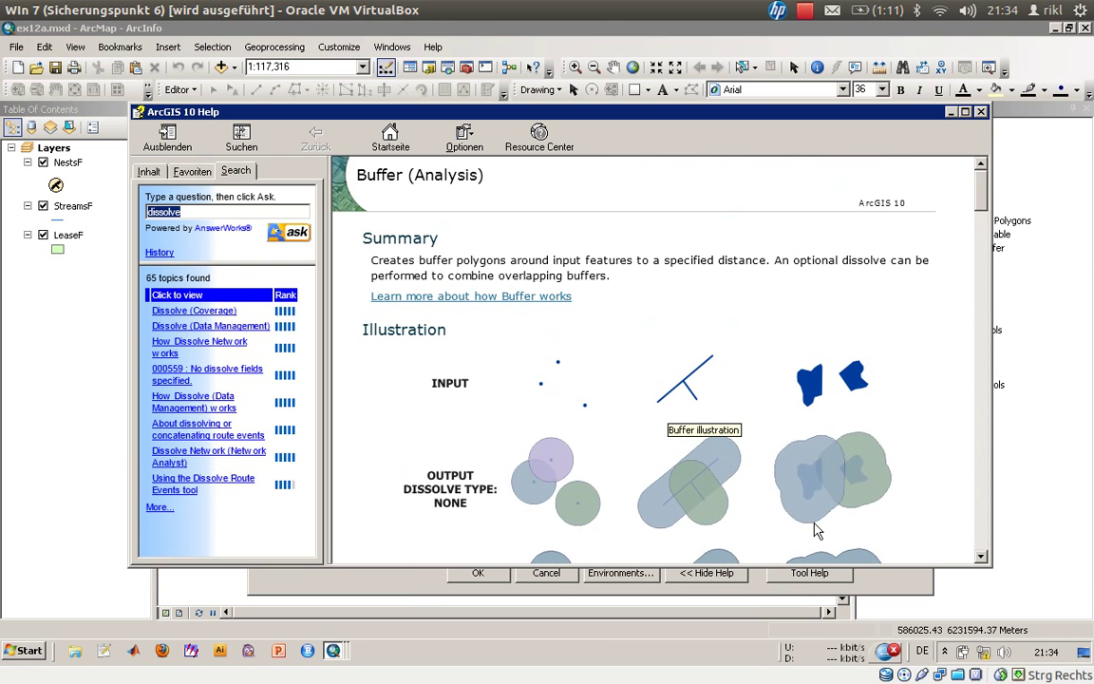
{"action": "left_click", "coordinate": [654, 569]}
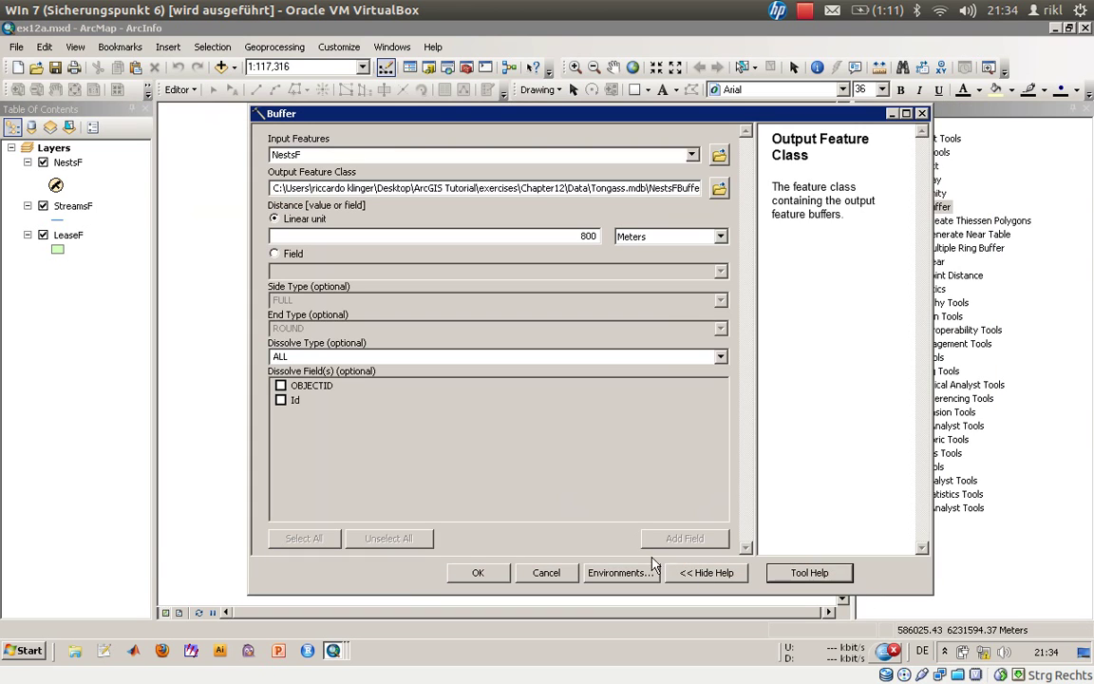
Run the 800 m nest buffer and add the NestsFBuffer output to the map from Results
{"action": "left_click", "coordinate": [490, 577]}
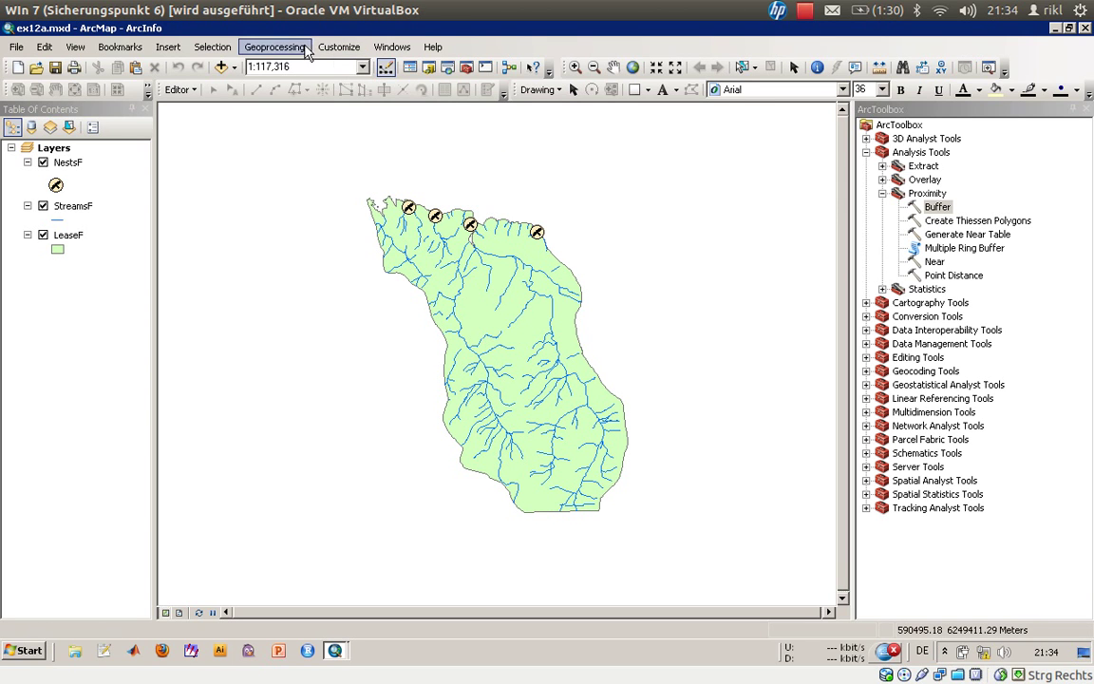
{"action": "left_click", "coordinate": [275, 46]}
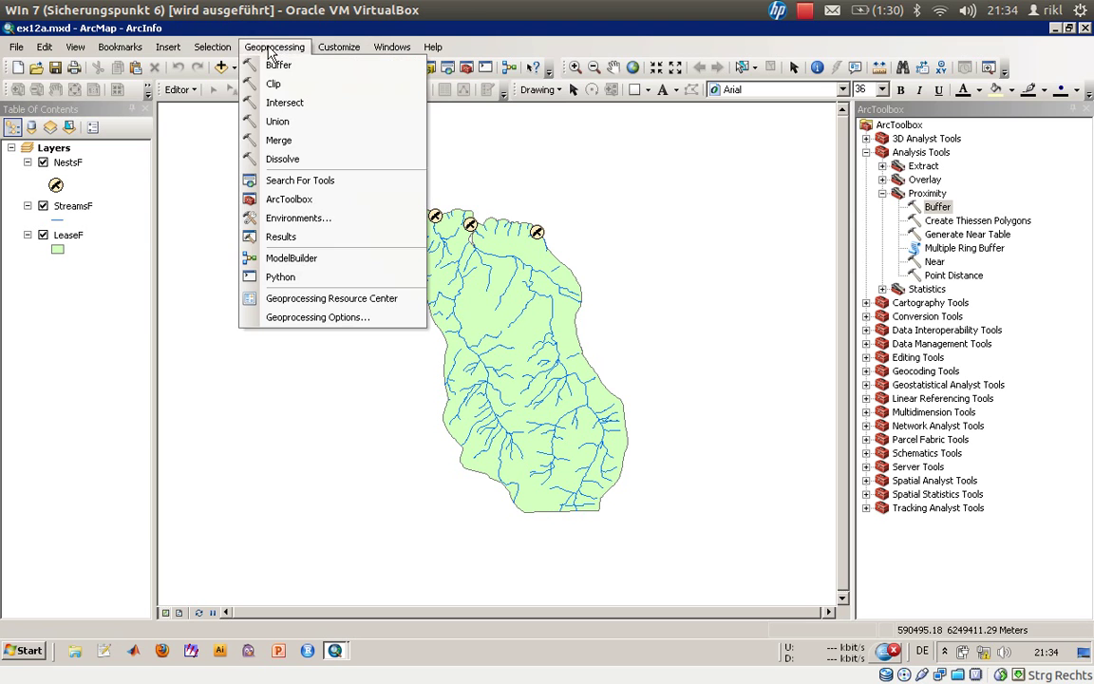
{"action": "left_click", "coordinate": [290, 236]}
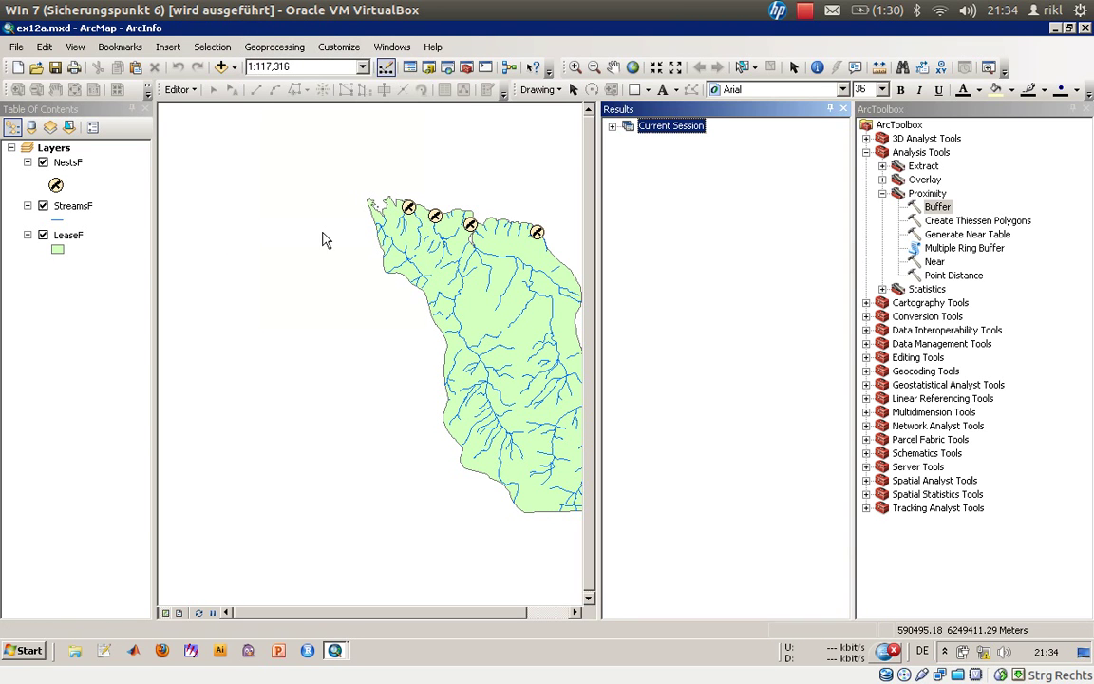
{"action": "left_click", "coordinate": [612, 126]}
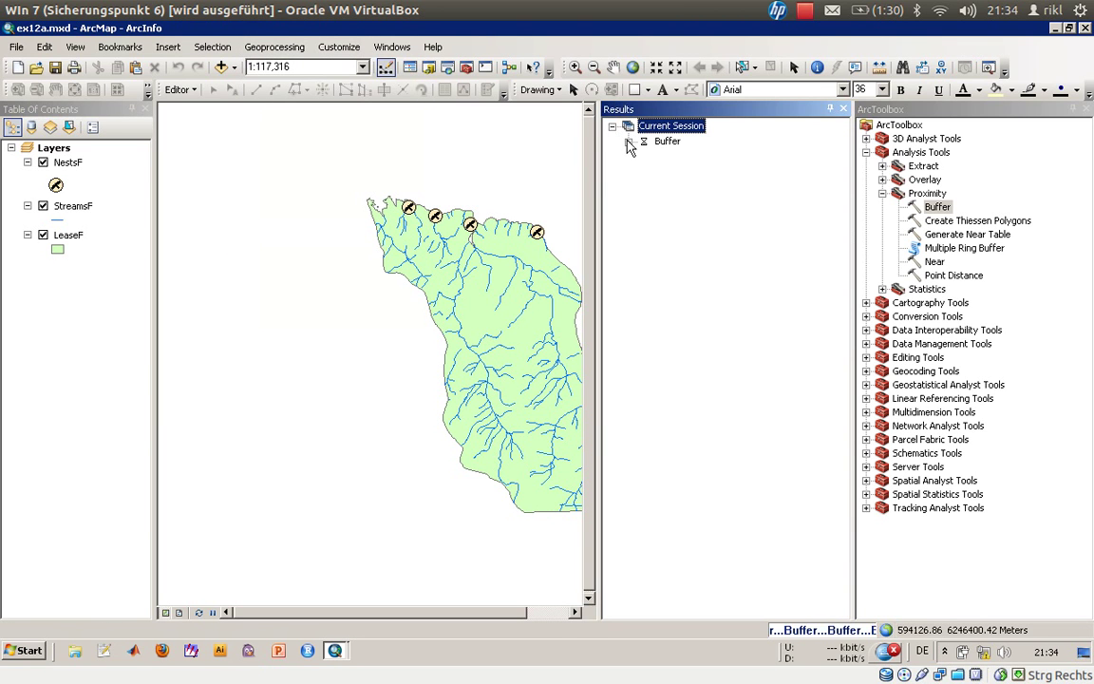
{"action": "left_click", "coordinate": [628, 141]}
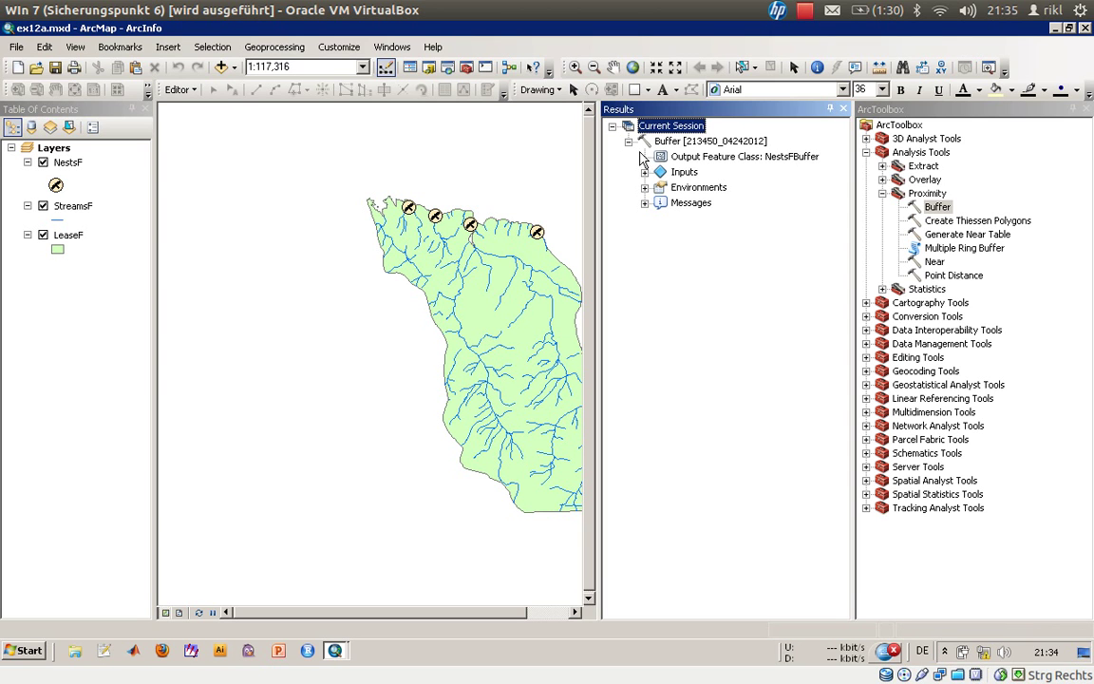
{"action": "right_click", "coordinate": [773, 160]}
{"action": "left_click", "coordinate": [784, 166]}
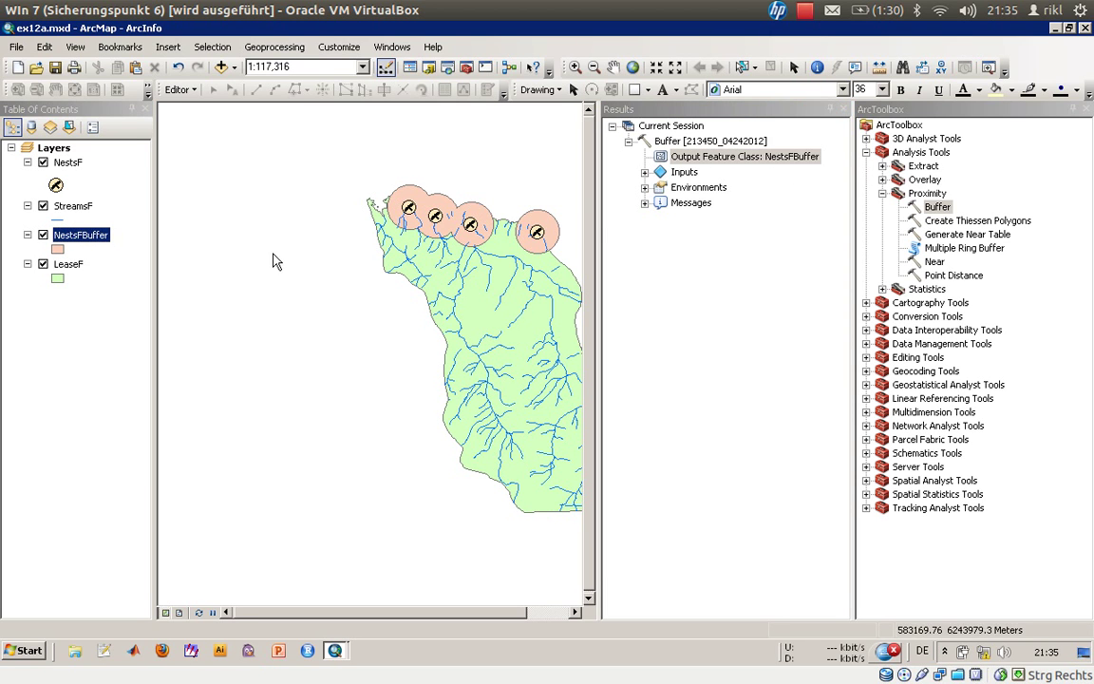
Check the NestsFBuffer attribute table, confirming it holds one dissolved polygon
{"action": "right_click", "coordinate": [72, 237]}
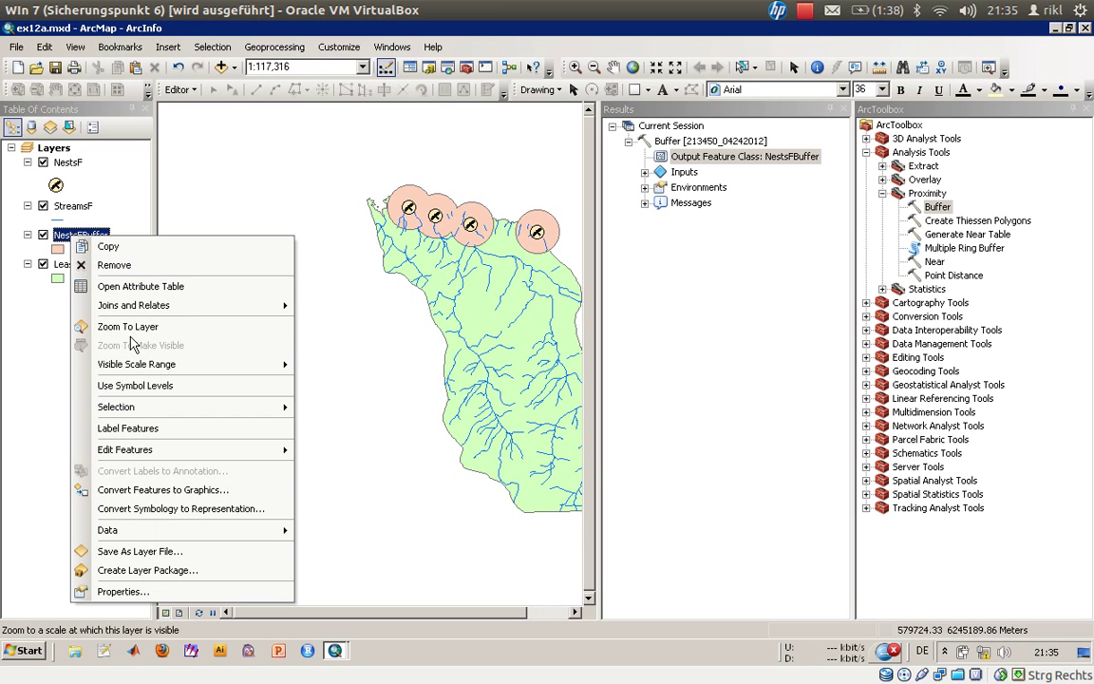
{"action": "left_click", "coordinate": [119, 285]}
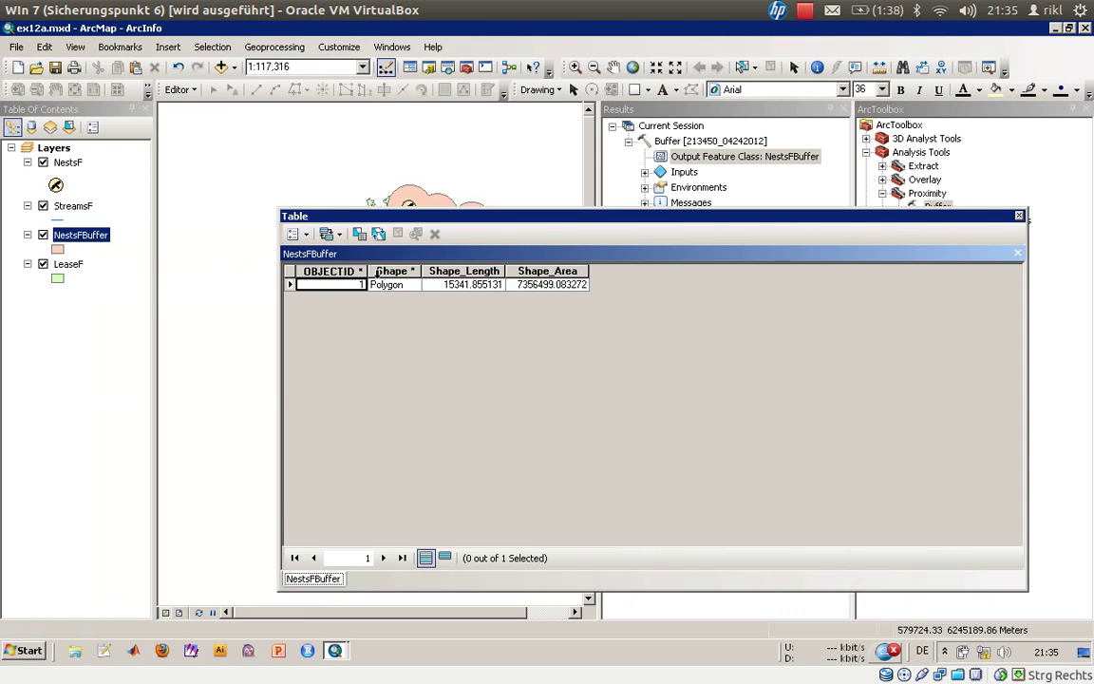
{"action": "left_click", "coordinate": [290, 285]}
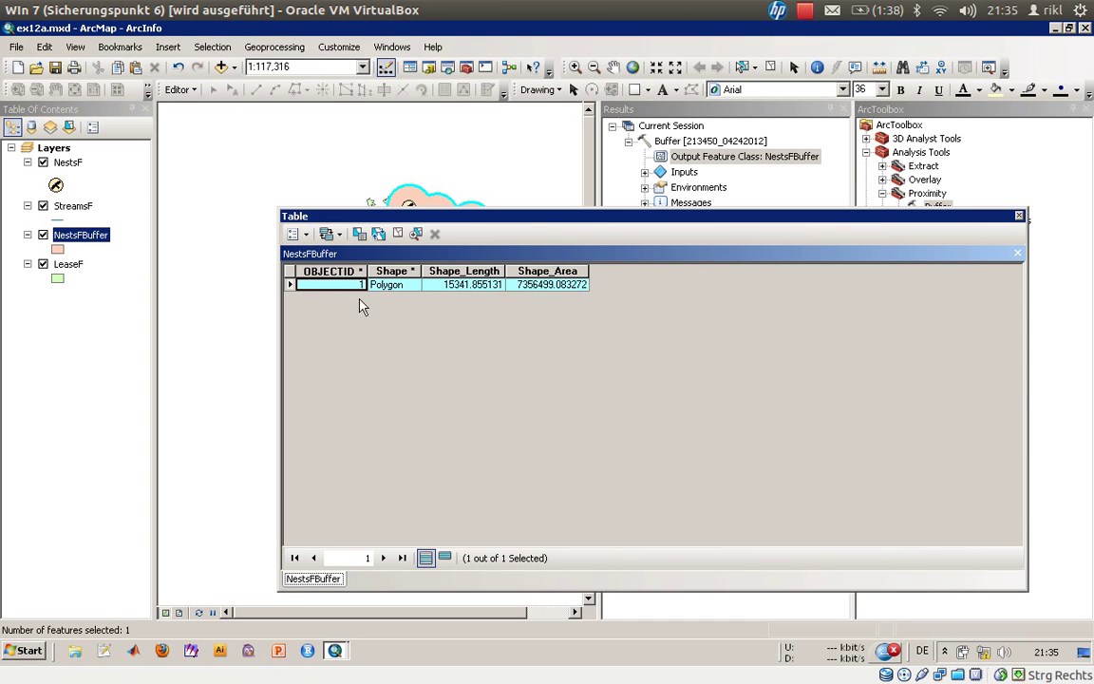
{"action": "left_click", "coordinate": [1019, 216]}
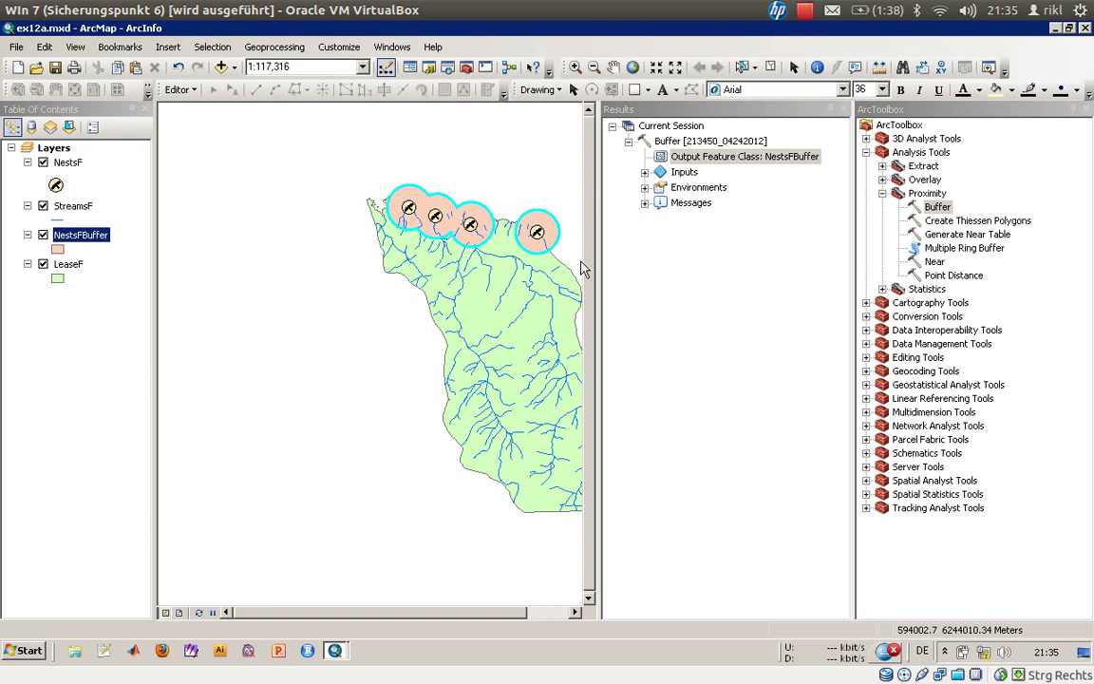
Narrow the Results panel, then select the StreamsF layer and the Buffer tool
{"action": "left_click", "coordinate": [647, 274]}
{"action": "left_click_drag", "start_coordinate": [599, 192], "coordinate": [681, 192]}
{"action": "left_click", "coordinate": [72, 206]}
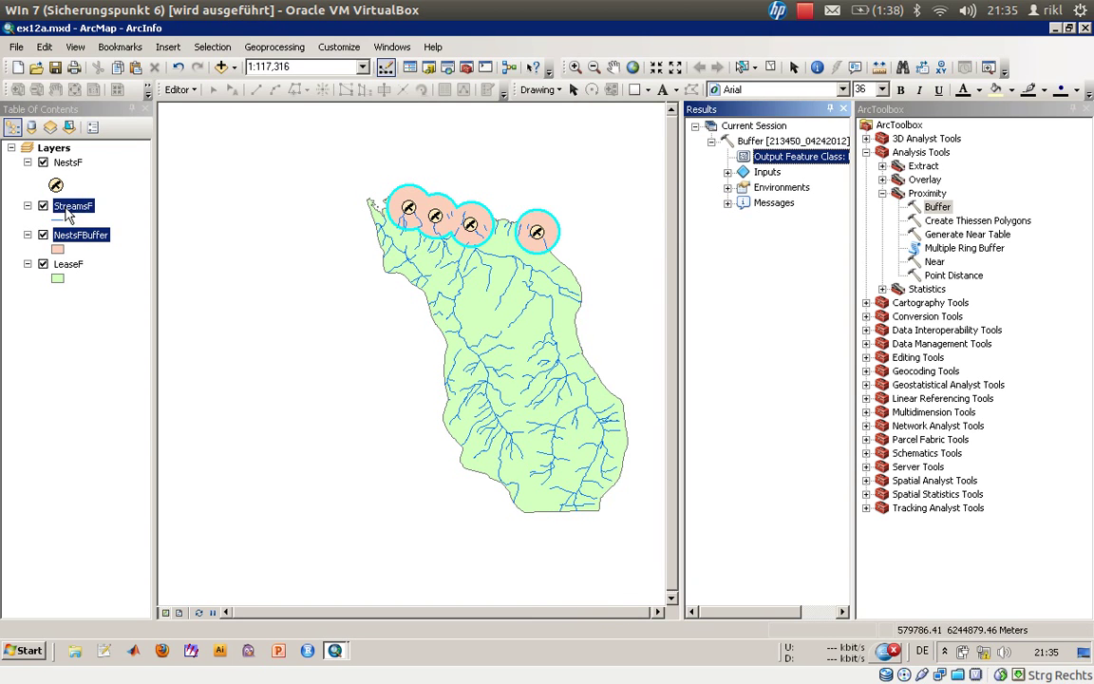
{"action": "left_click", "coordinate": [939, 207]}
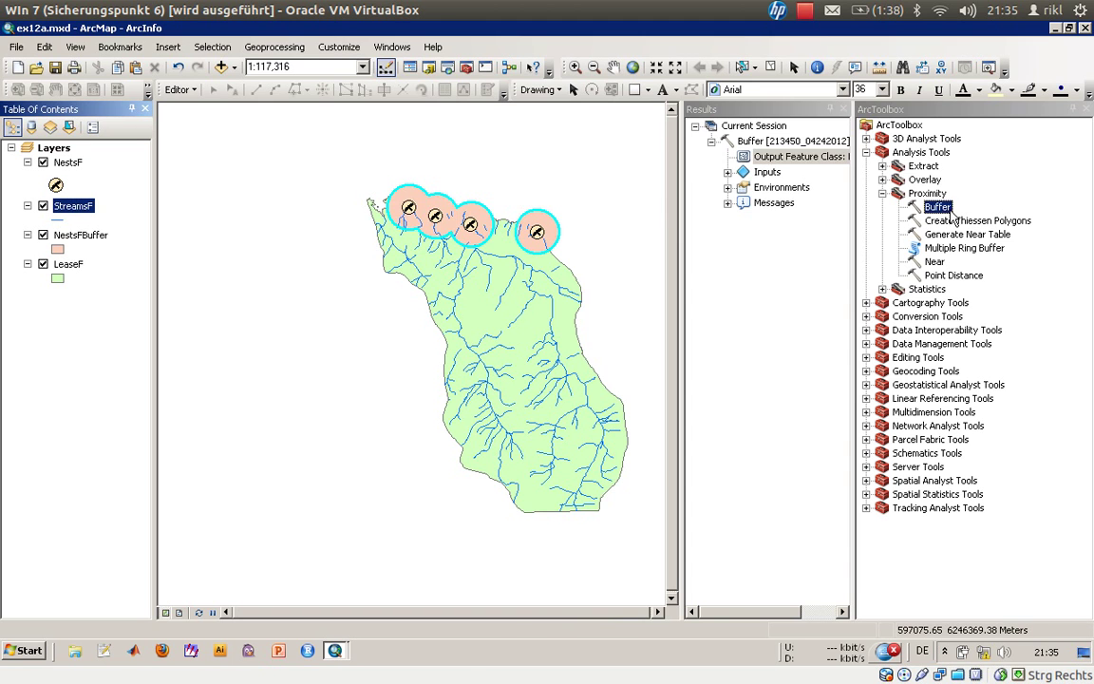
Buffer StreamsF with its output named STreamsF-based in Tongass.mdb
{"action": "double_click", "coordinate": [940, 207]}
{"action": "left_click", "coordinate": [692, 158]}
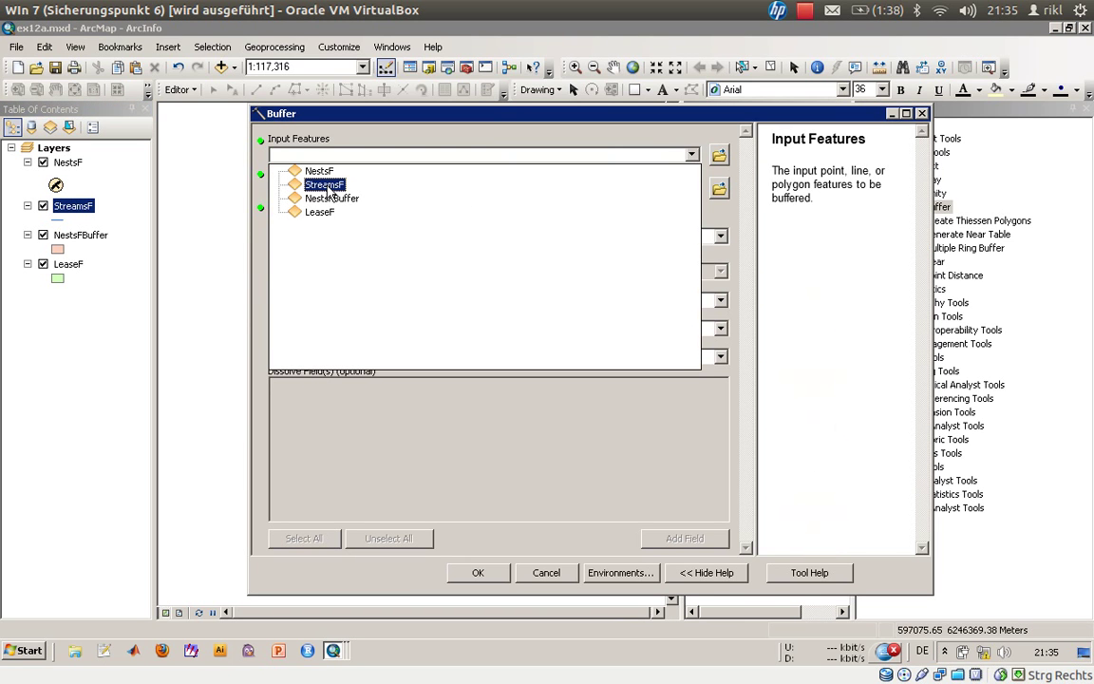
{"action": "left_click", "coordinate": [326, 187]}
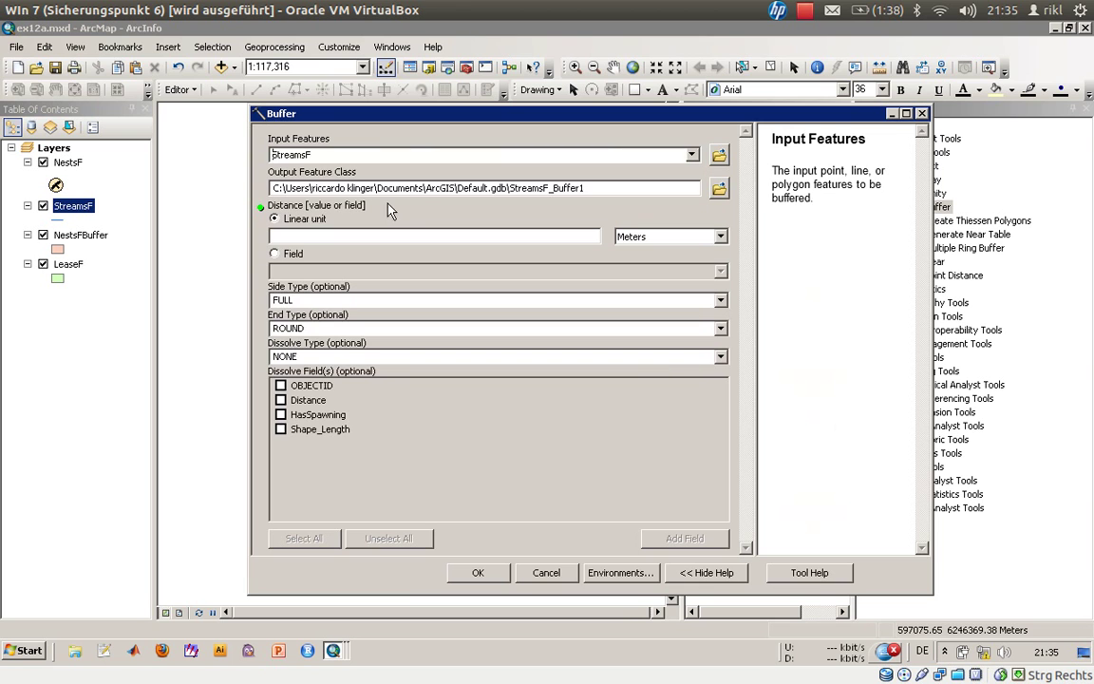
{"action": "left_click", "coordinate": [719, 188]}
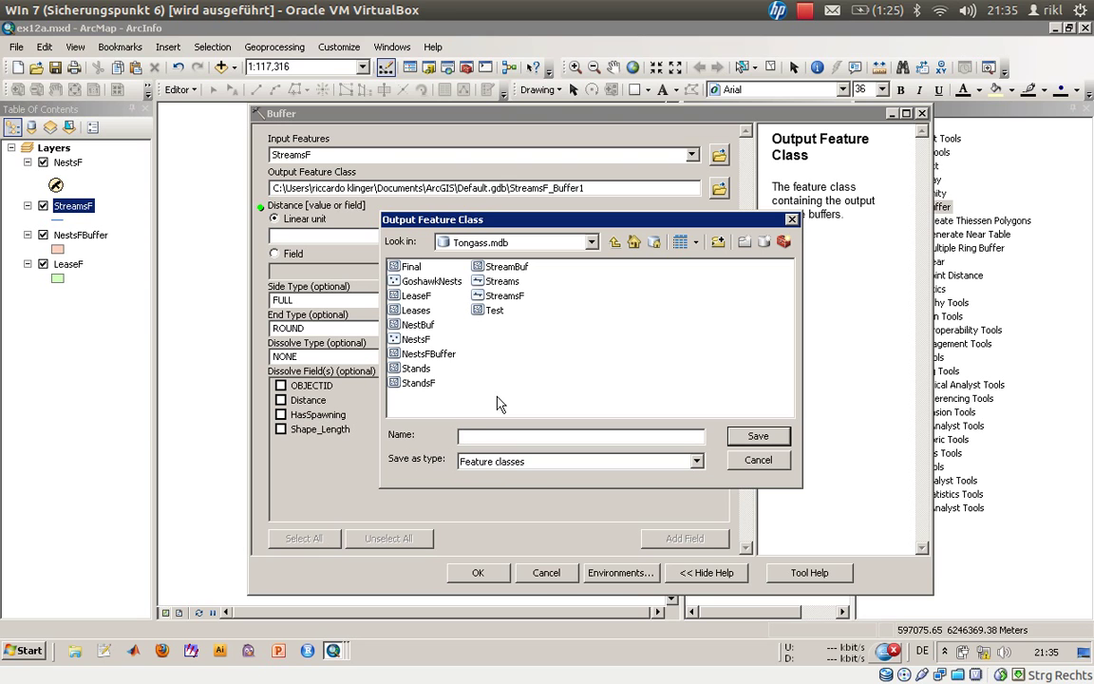
{"action": "type", "text": "STreamsF_Bu"}
{"action": "left_click", "coordinate": [506, 435]}
{"action": "key", "text": "Delete"}
{"action": "key", "text": "Return"}
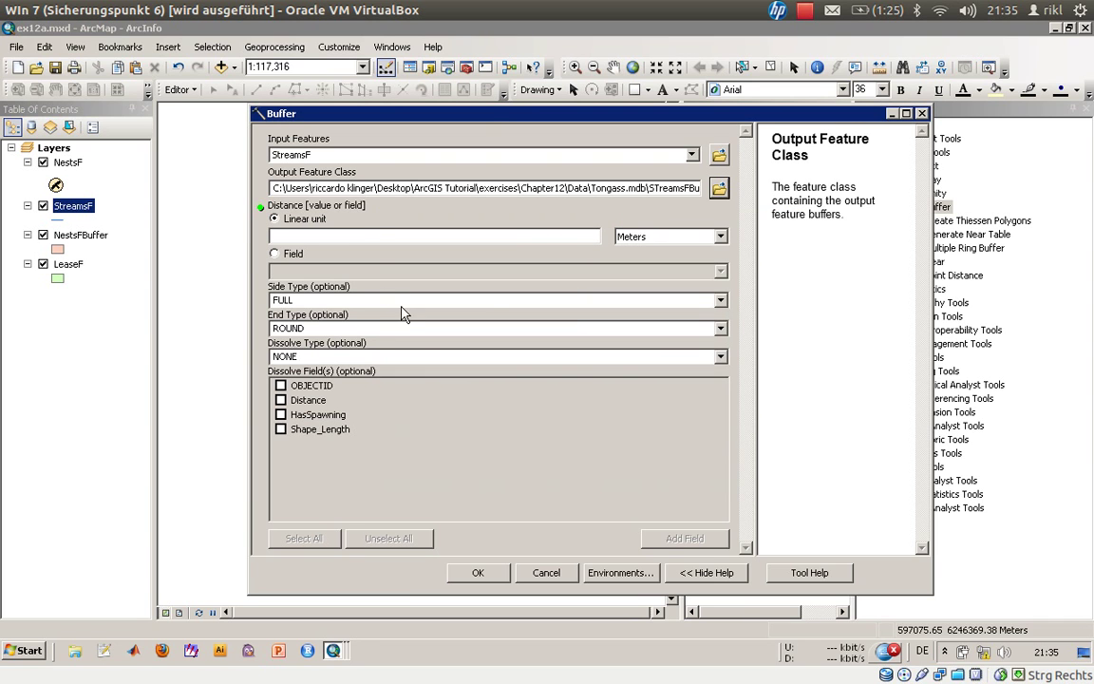
Take the stream buffer widths from the Distance field
{"action": "left_click", "coordinate": [274, 254]}
{"action": "left_click", "coordinate": [670, 271]}
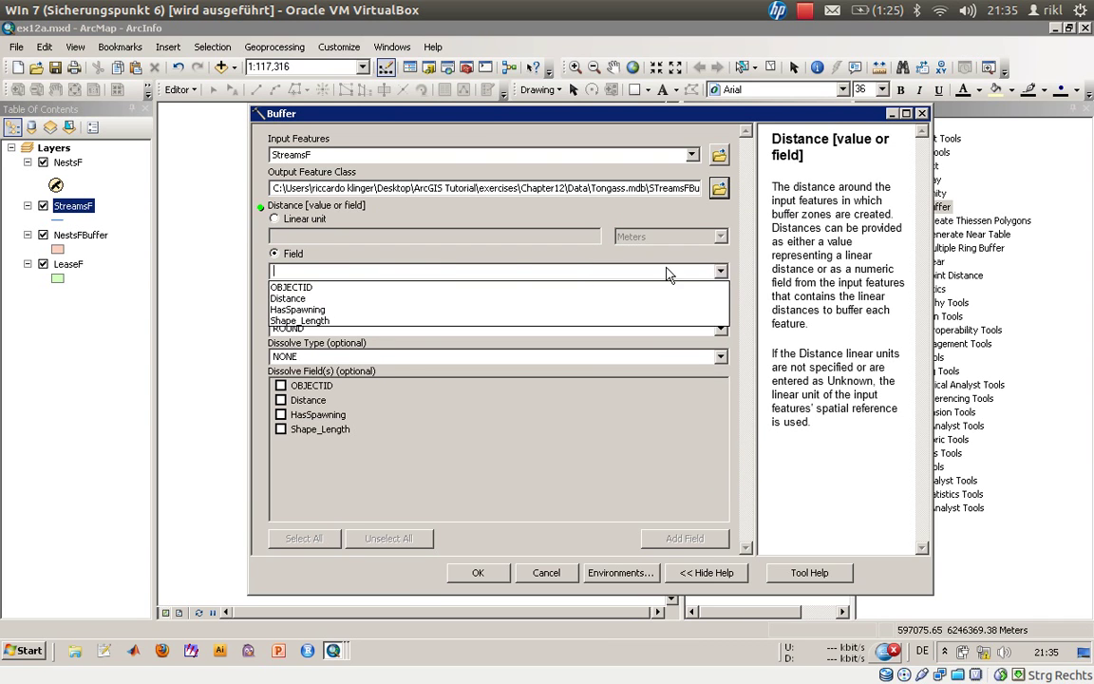
{"action": "left_click", "coordinate": [310, 299]}
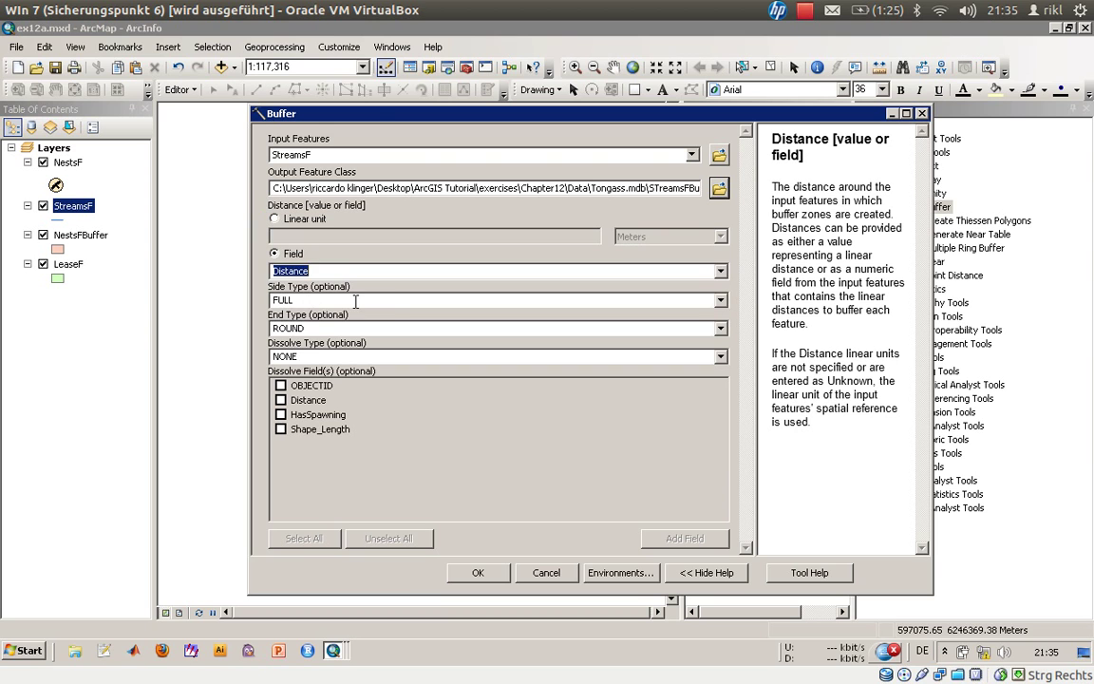
{"action": "left_click", "coordinate": [395, 301]}
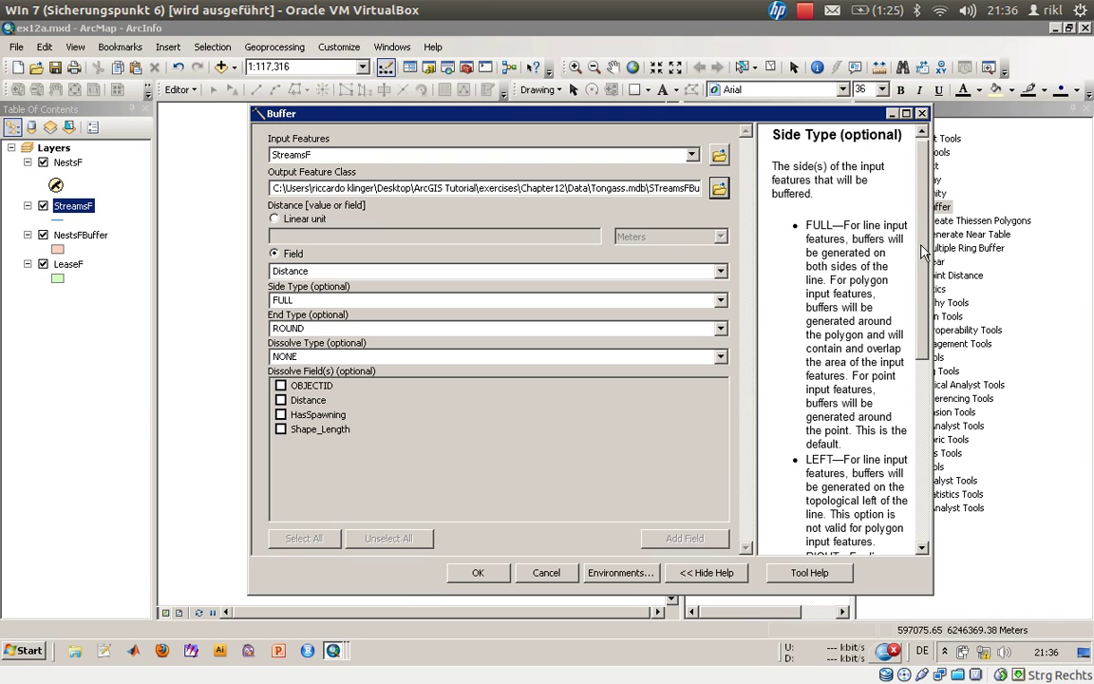
Read the side type help, keeping Side Type FULL for the stream buffers
{"action": "scroll", "coordinate": [921, 266], "scroll_direction": "down", "scroll_amount": 1}
{"action": "scroll", "coordinate": [921, 266], "scroll_direction": "down", "scroll_amount": 2}
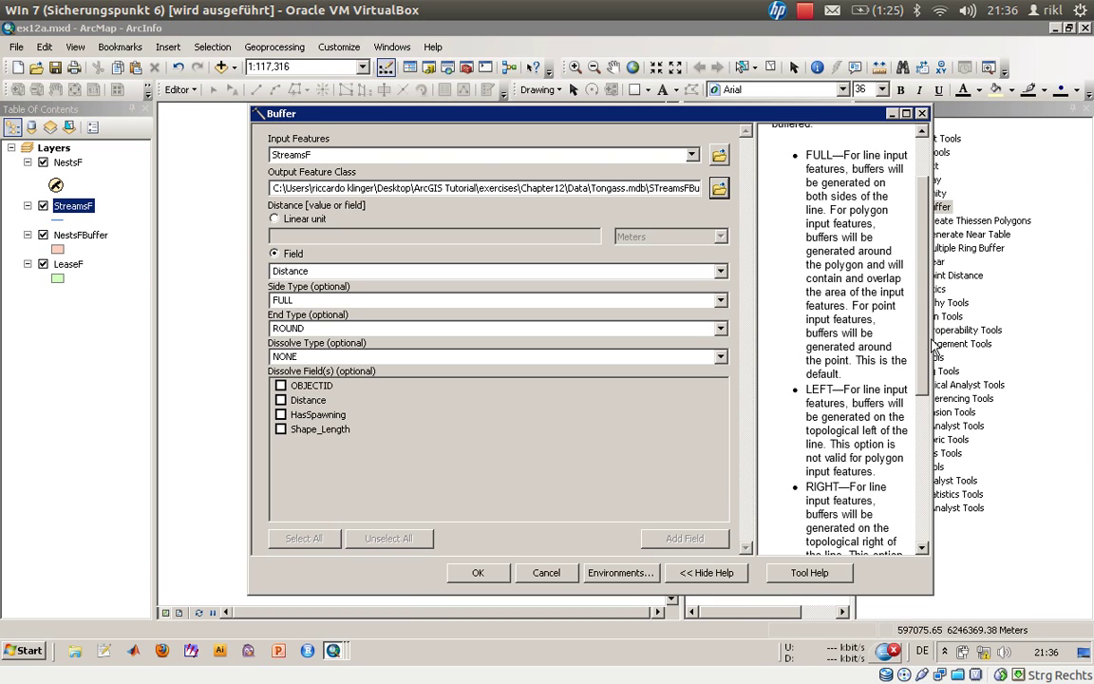
{"action": "scroll", "coordinate": [893, 357], "scroll_direction": "down", "scroll_amount": 3}
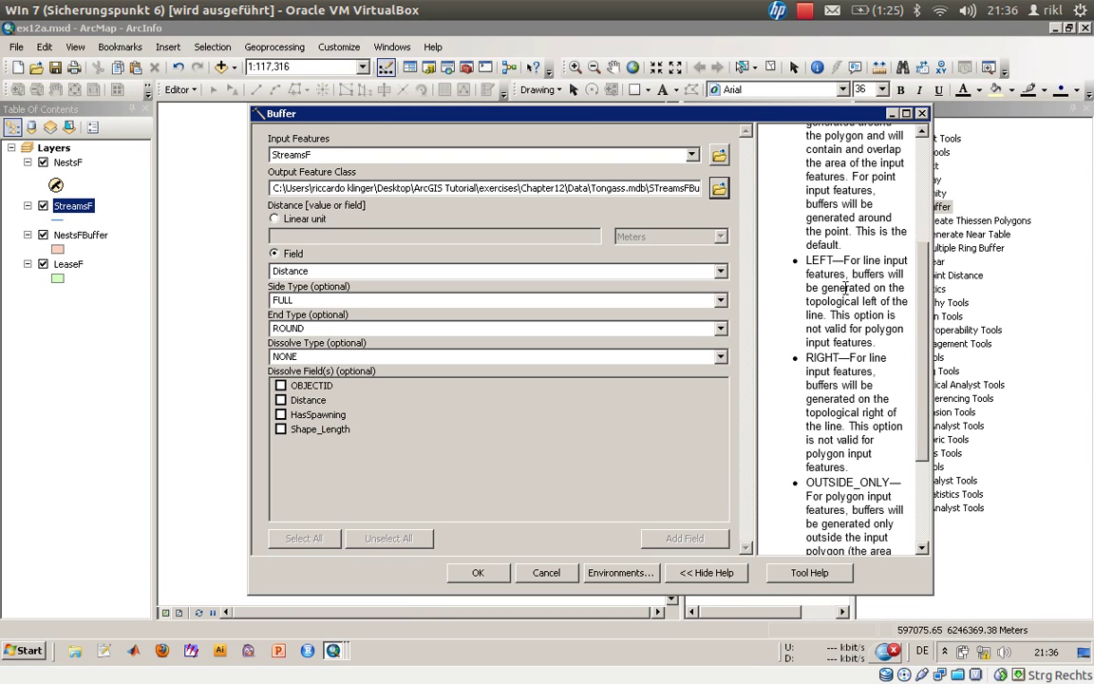
{"action": "left_click_drag", "start_coordinate": [842, 257], "coordinate": [784, 321]}
{"action": "left_click", "coordinate": [784, 321]}
{"action": "left_click_drag", "start_coordinate": [933, 403], "coordinate": [930, 404]}
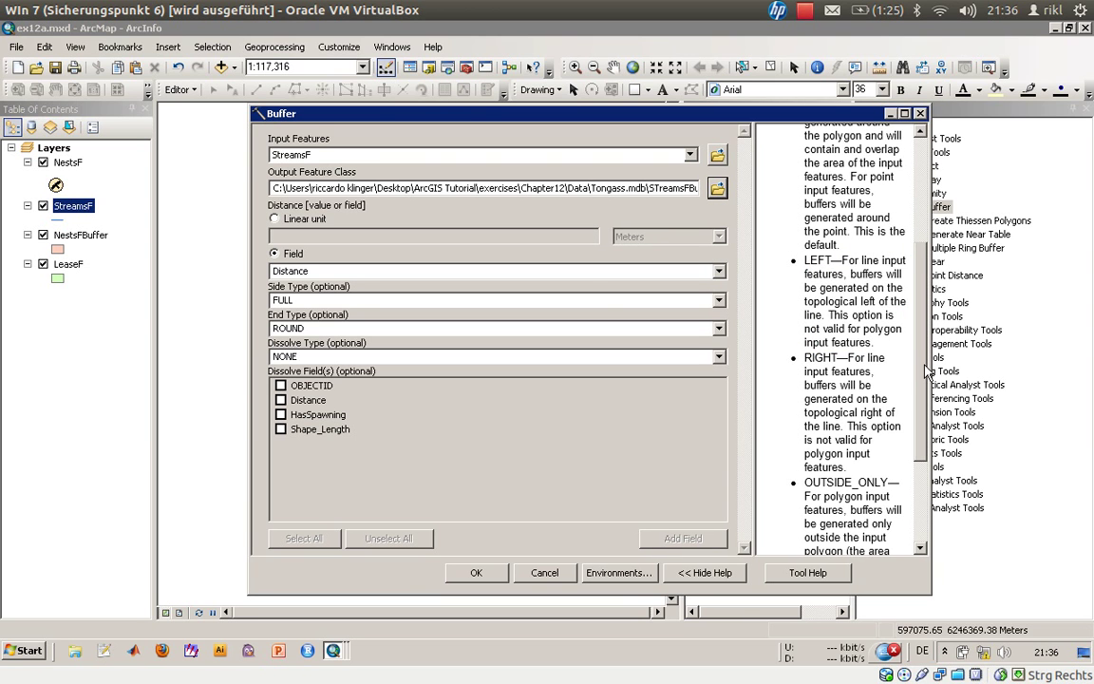
{"action": "scroll", "coordinate": [929, 404], "scroll_direction": "down", "scroll_amount": 1}
{"action": "scroll", "coordinate": [928, 403], "scroll_direction": "down", "scroll_amount": 3}
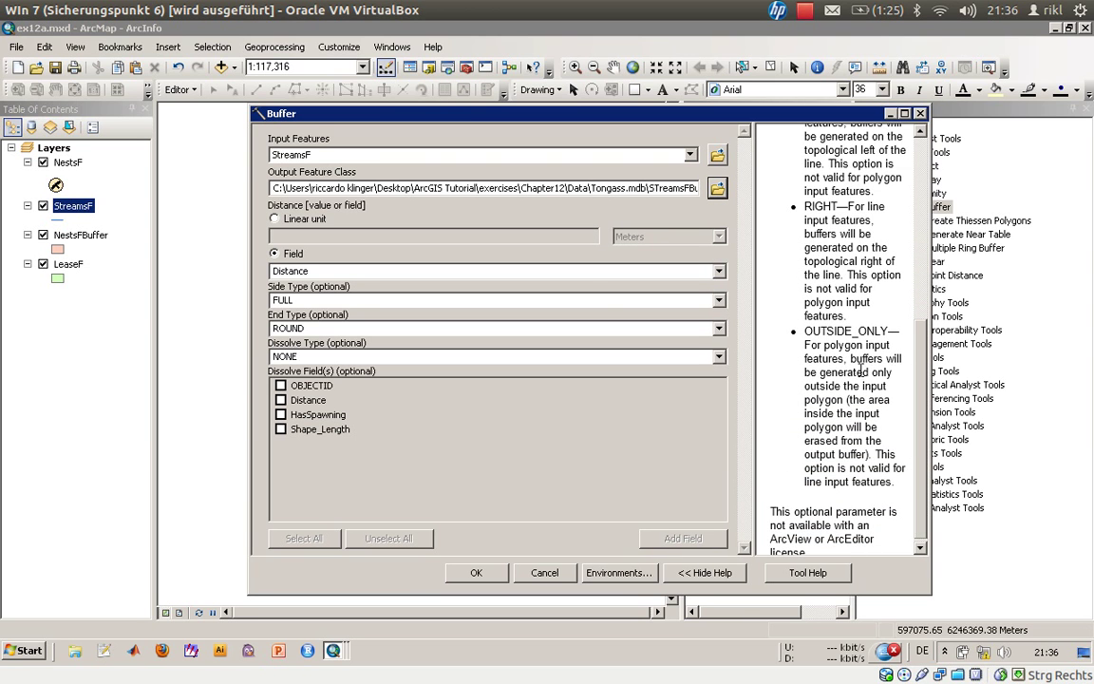
Keep End Type ROUND and set Dissolve Type to NONE
{"action": "left_click", "coordinate": [373, 327]}
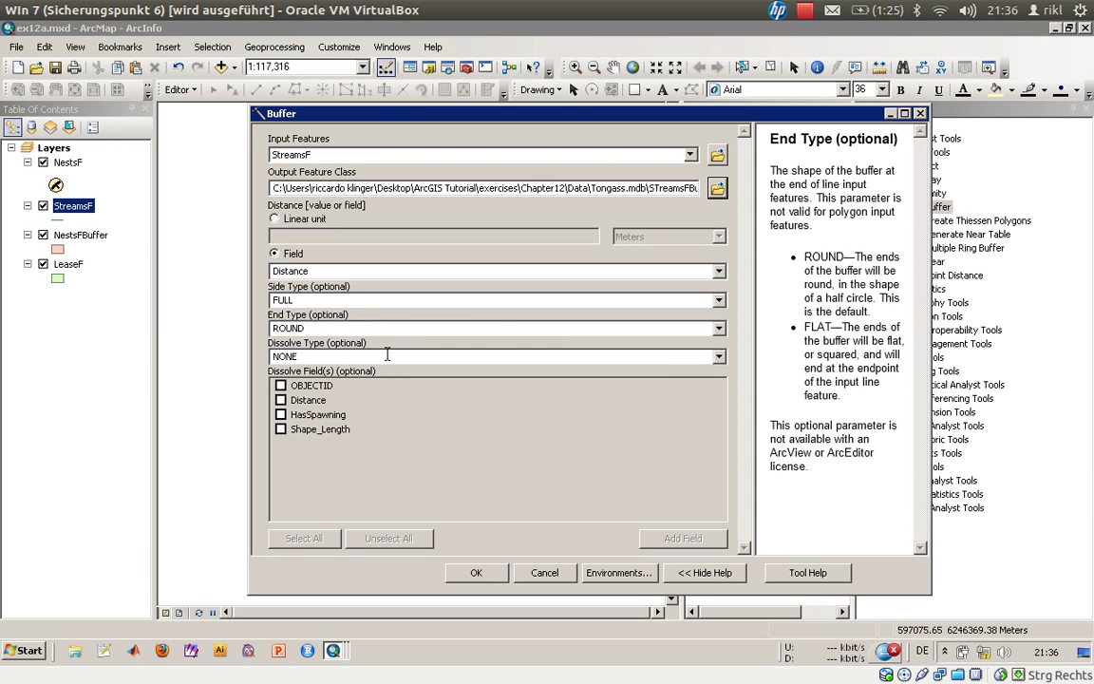
{"action": "left_click", "coordinate": [380, 303]}
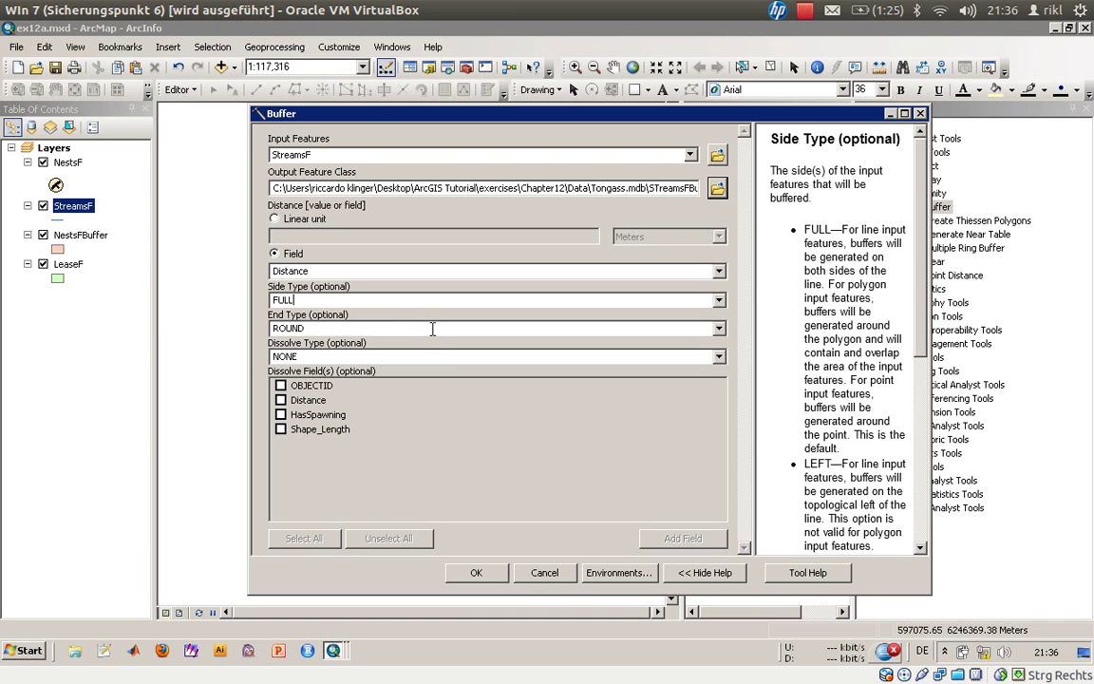
{"action": "left_click", "coordinate": [432, 329]}
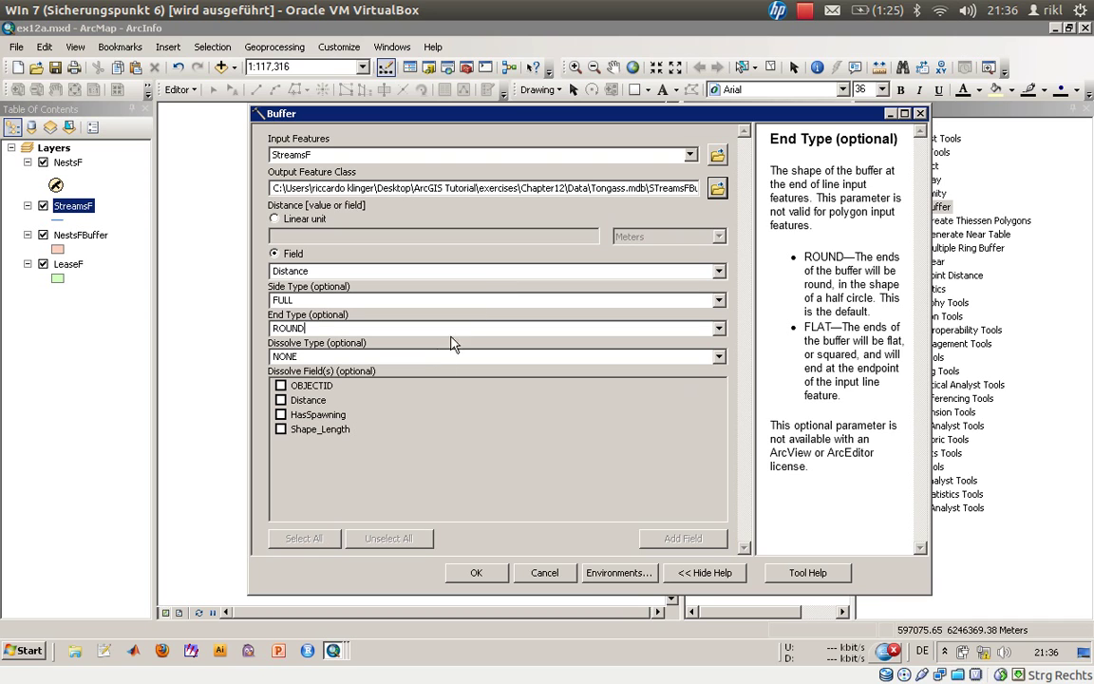
{"action": "left_click", "coordinate": [416, 358]}
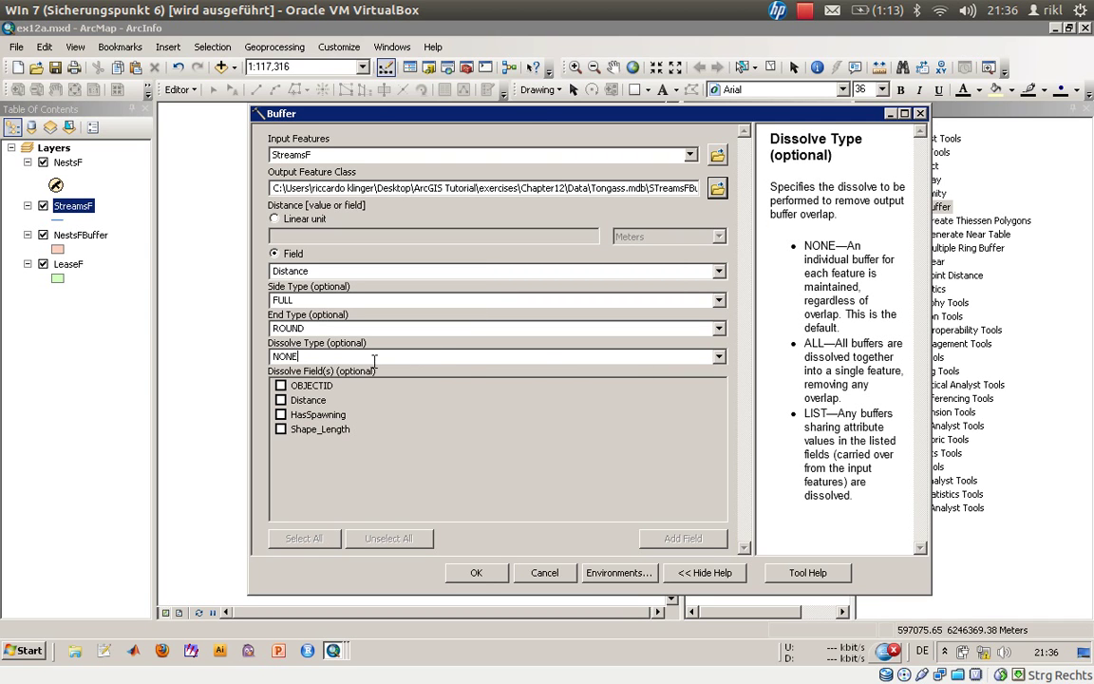
{"action": "left_click", "coordinate": [718, 357]}
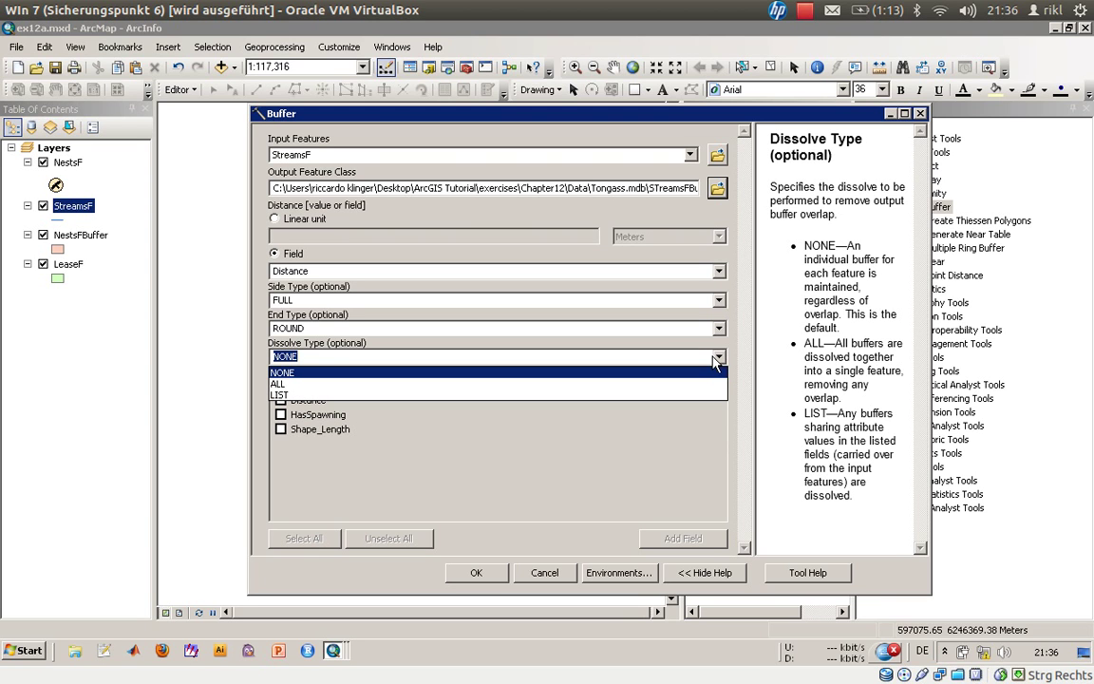
{"action": "left_click", "coordinate": [614, 372]}
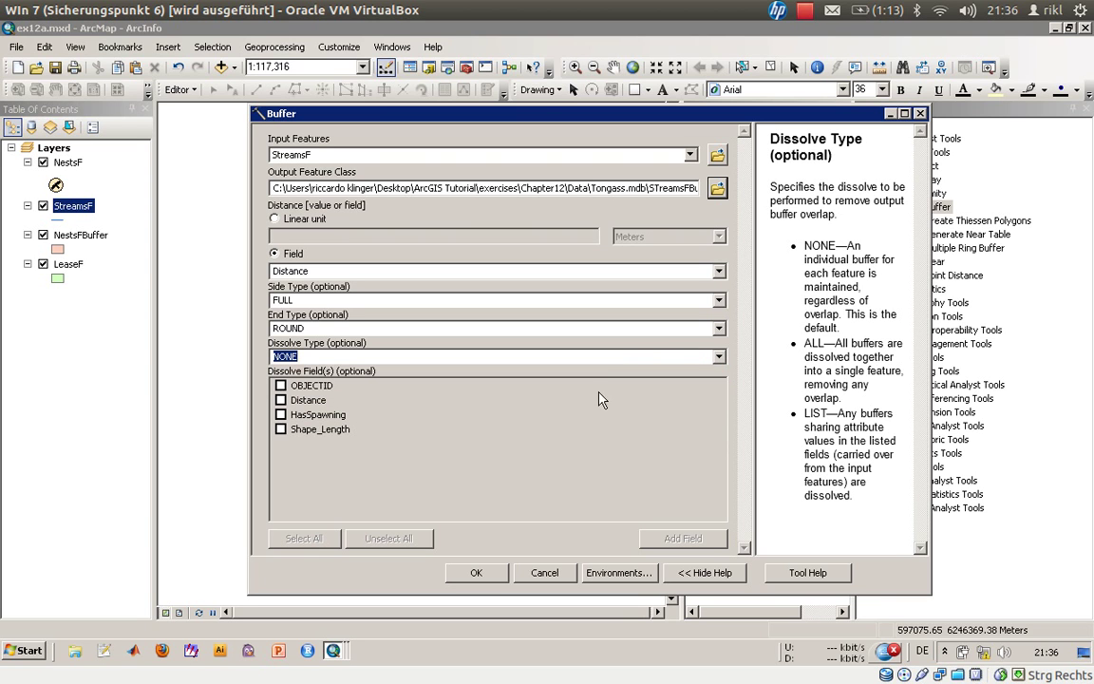
Run the stream buffer, add STreamsFBuffer to the map, and zoom in near the nest circles
{"action": "left_click", "coordinate": [476, 572]}
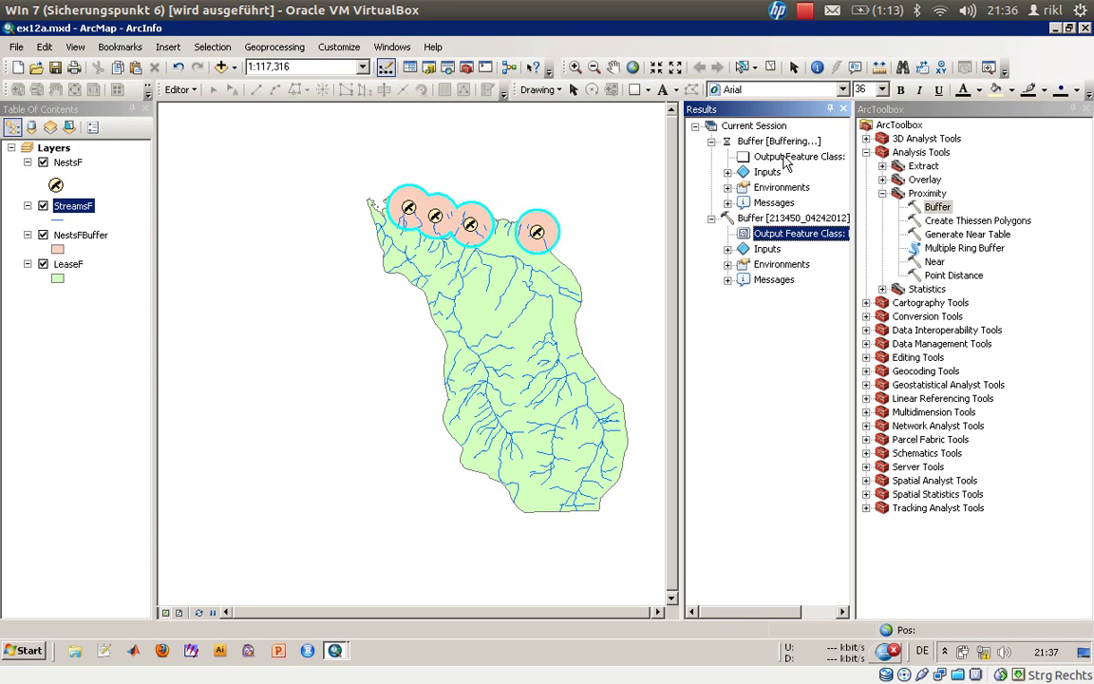
{"action": "right_click", "coordinate": [785, 160]}
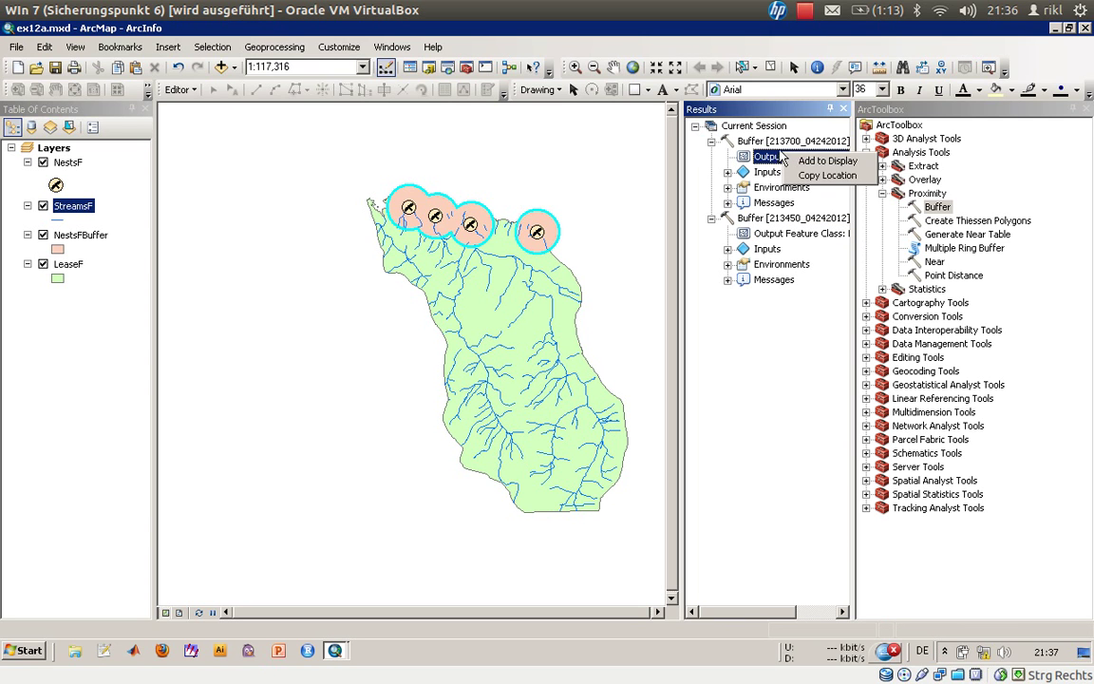
{"action": "left_click", "coordinate": [807, 162]}
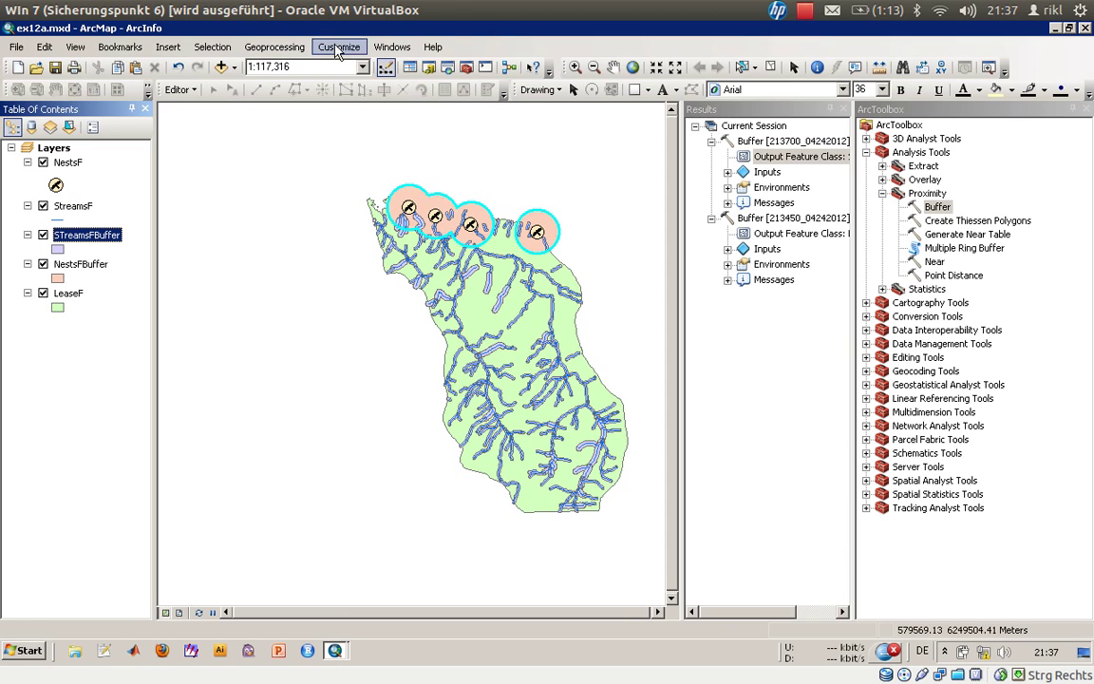
{"action": "left_click", "coordinate": [573, 69]}
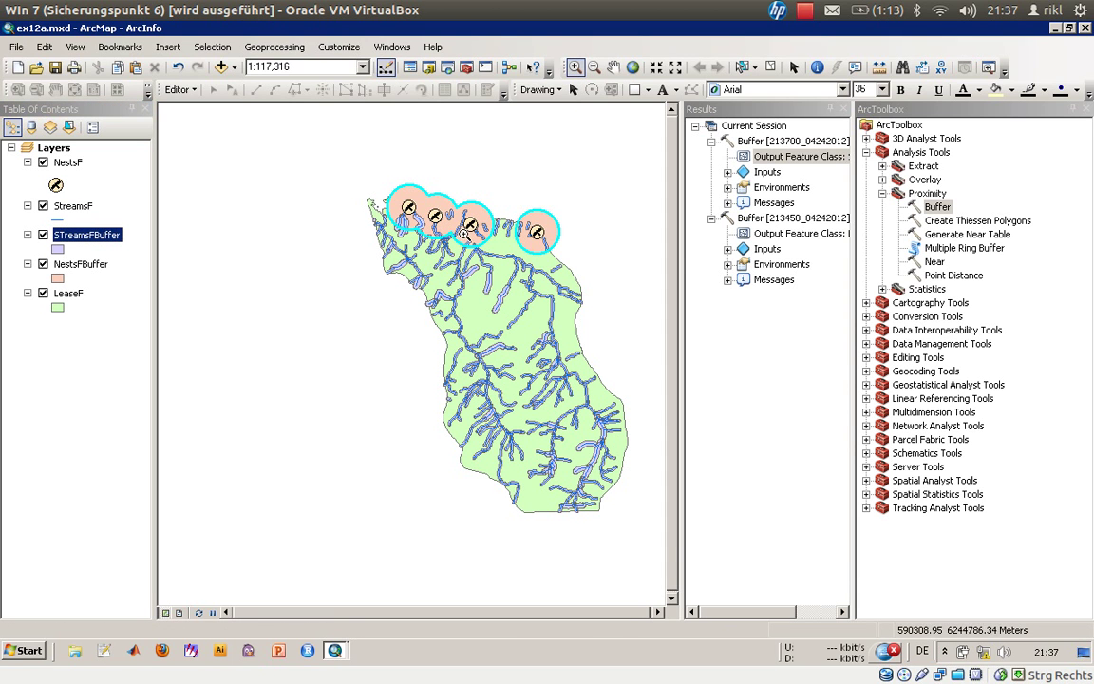
{"action": "left_click_drag", "start_coordinate": [415, 209], "coordinate": [520, 313]}
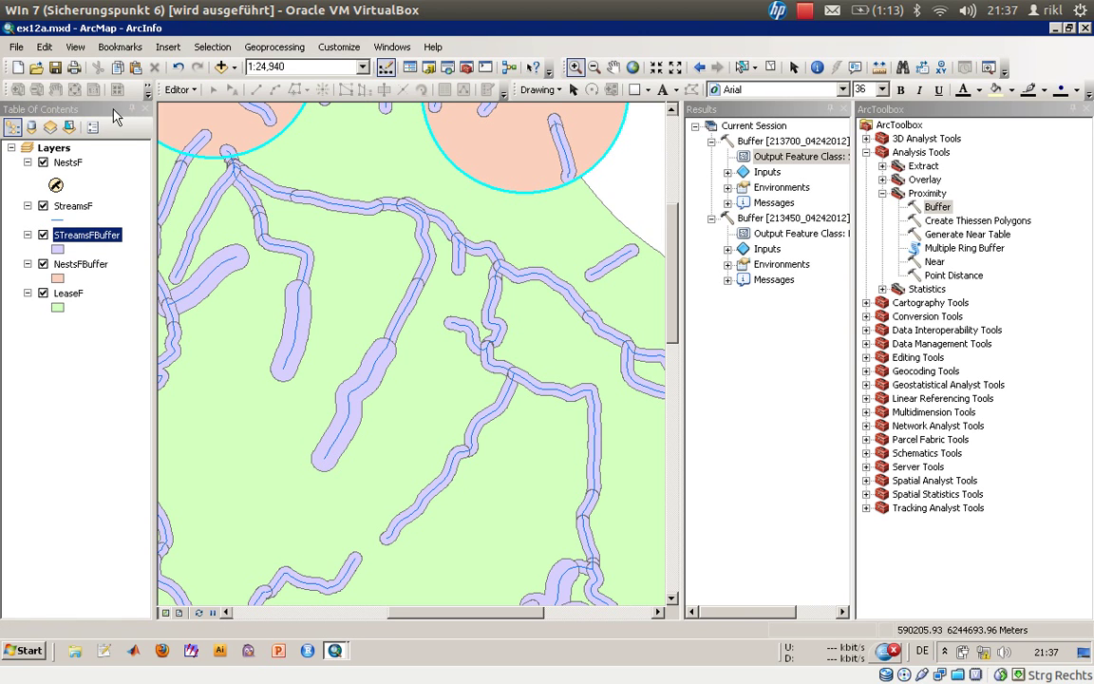
List the table of contents by selection, keeping STreamsFBuffer selectable
{"action": "left_click", "coordinate": [73, 126]}
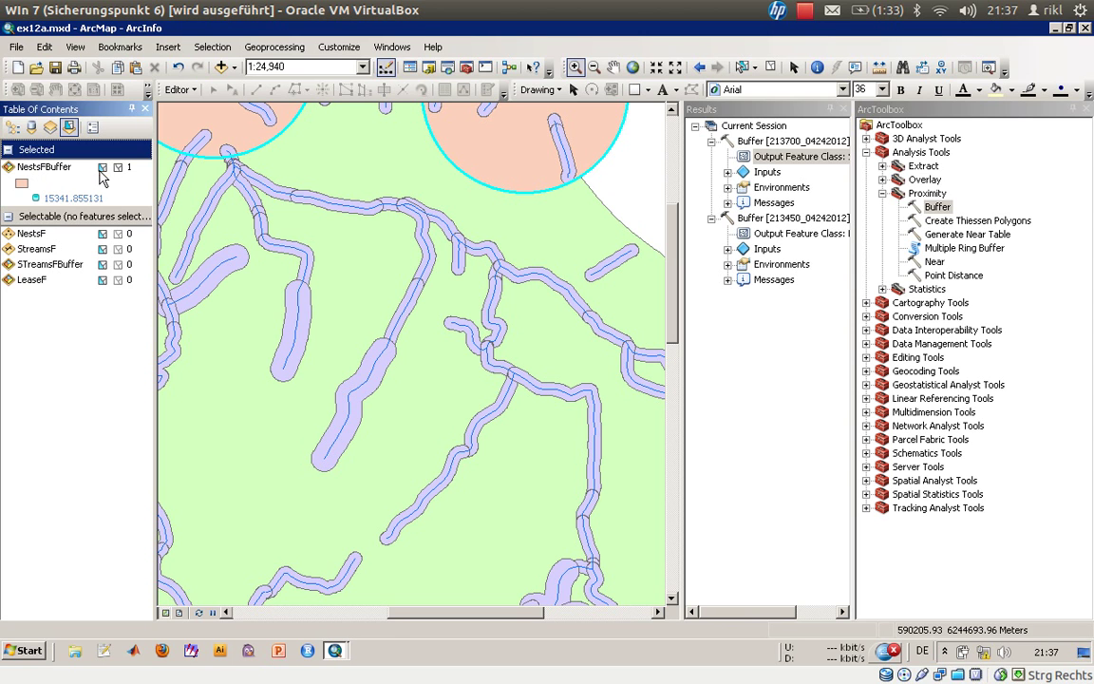
{"action": "double_click", "coordinate": [83, 200]}
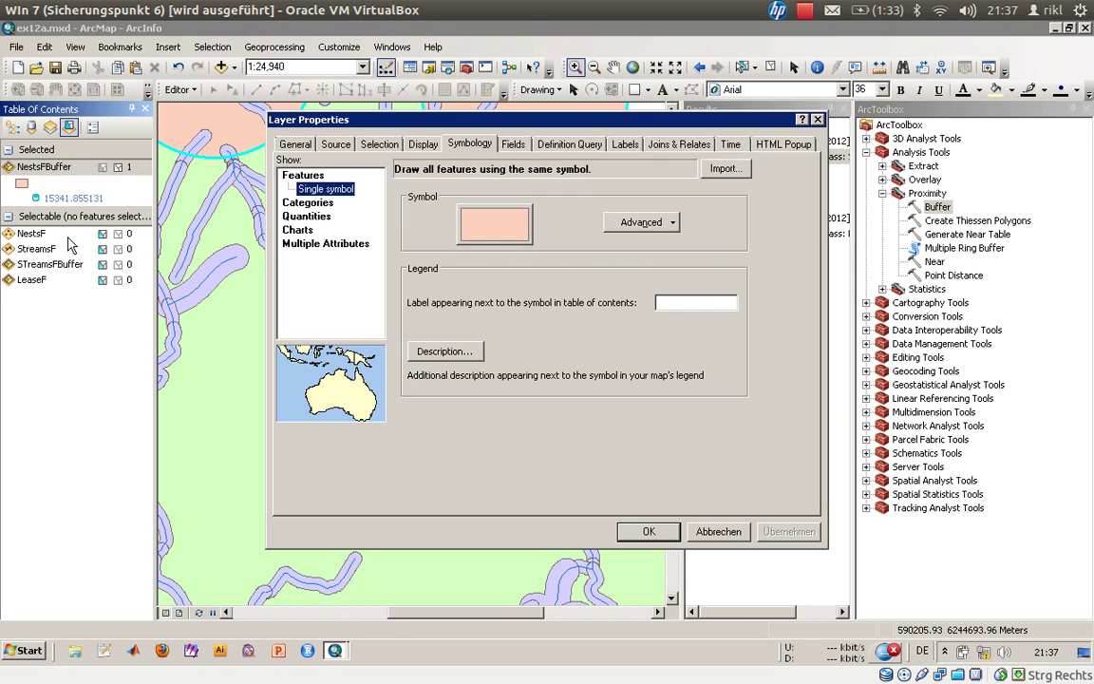
{"action": "left_click", "coordinate": [712, 533]}
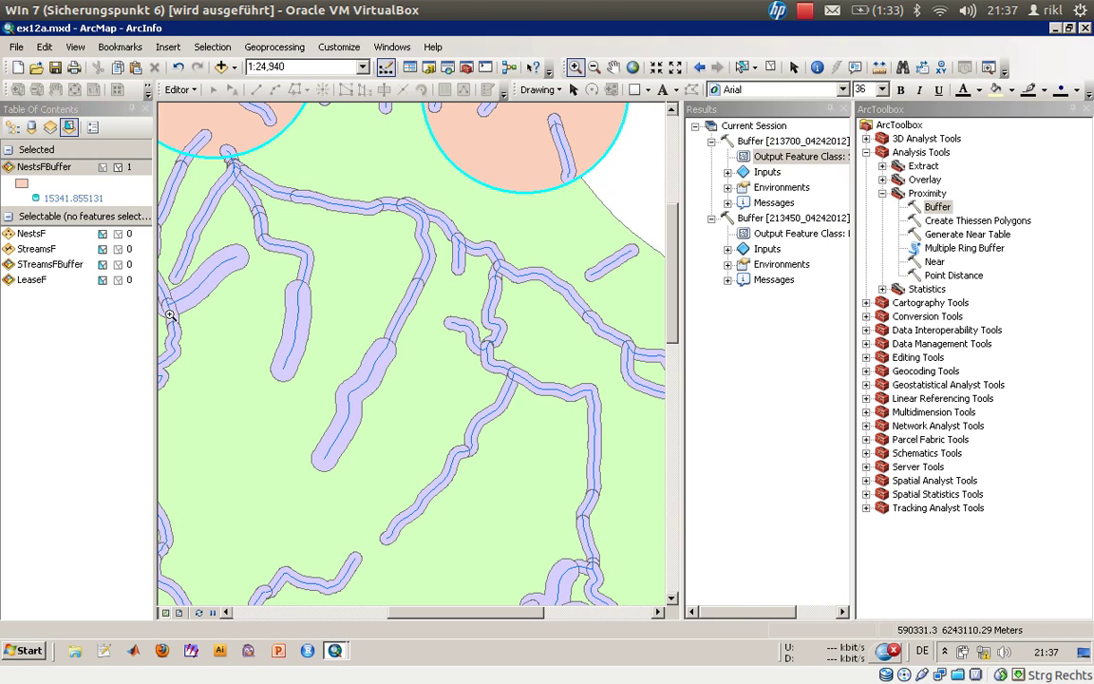
{"action": "left_click", "coordinate": [101, 265]}
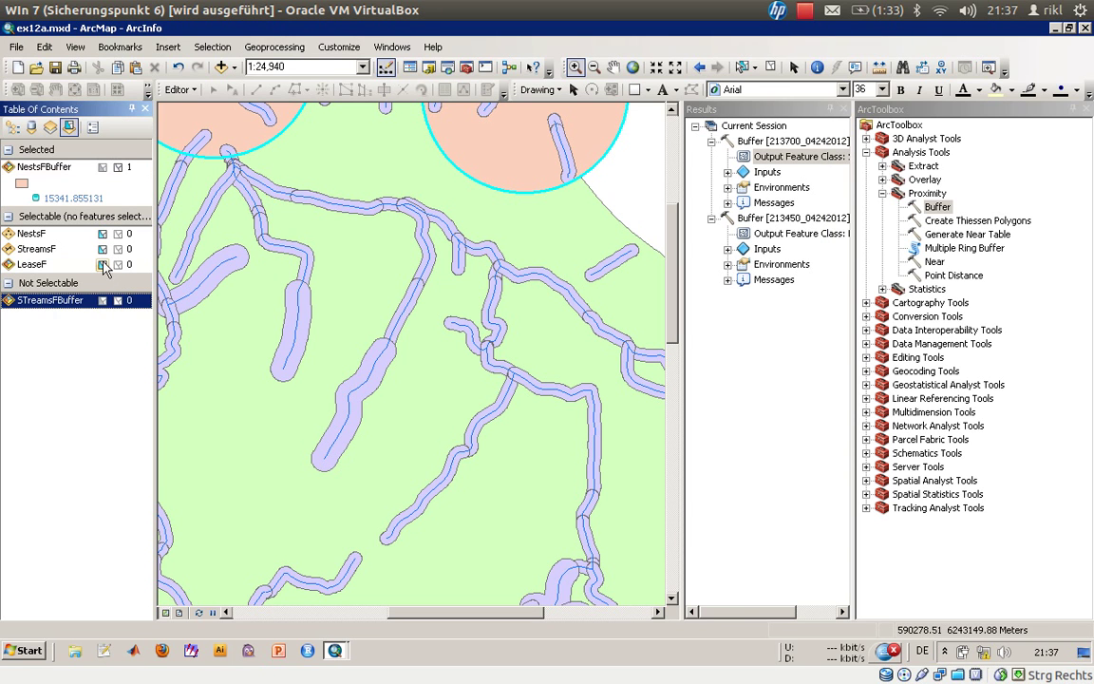
{"action": "left_click", "coordinate": [101, 300]}
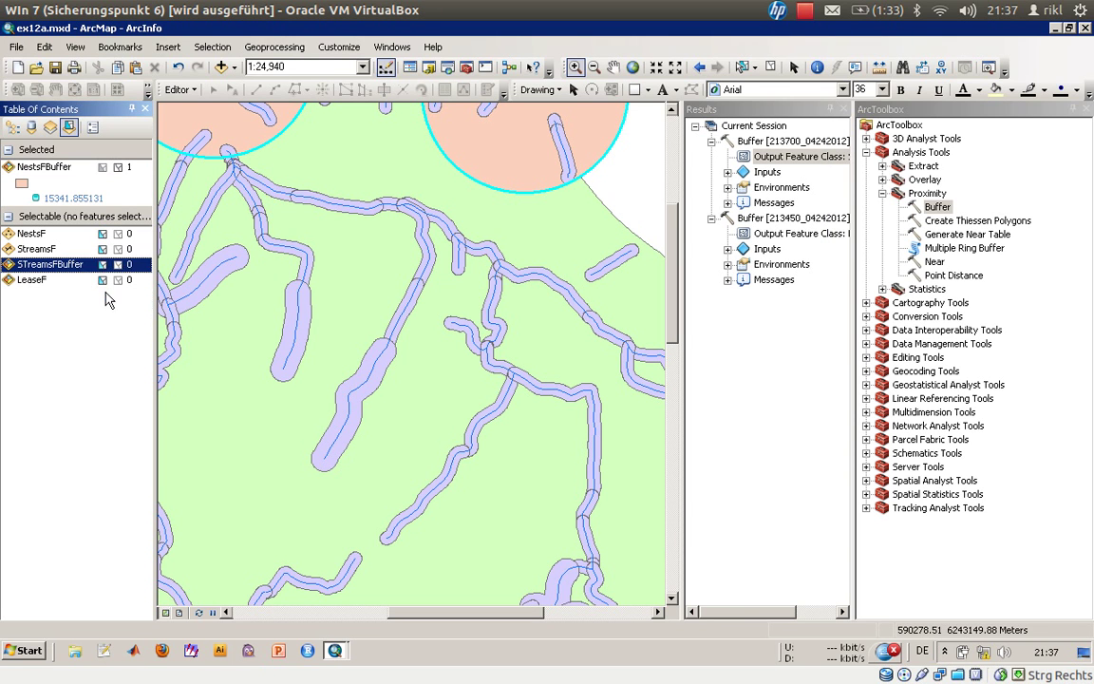
Make StreamsF, NestsF, LeaseF and NestsFBuffer not selectable, clearing the nest buffer selection
{"action": "left_click", "coordinate": [102, 248]}
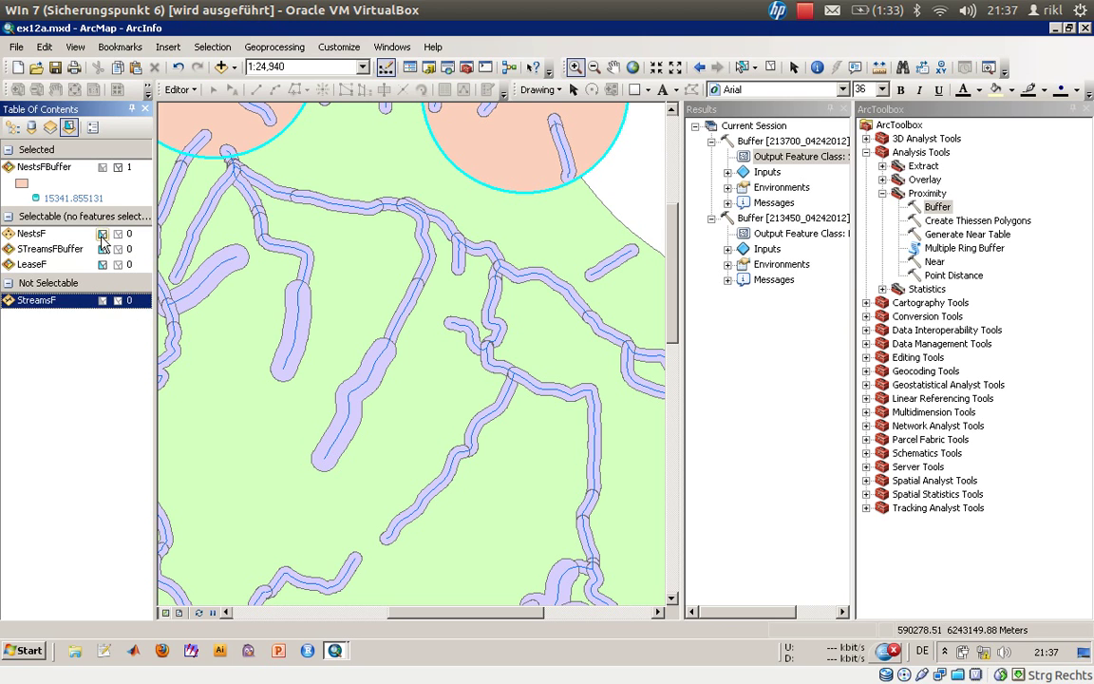
{"action": "left_click", "coordinate": [101, 233]}
{"action": "left_click", "coordinate": [102, 249]}
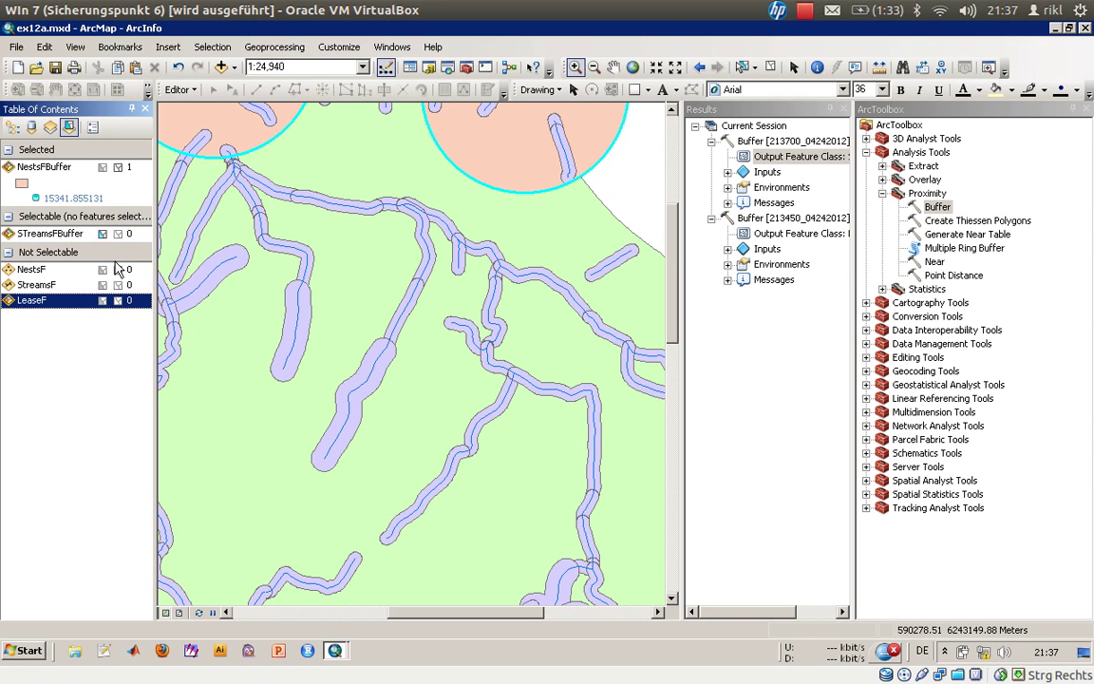
{"action": "left_click", "coordinate": [102, 167]}
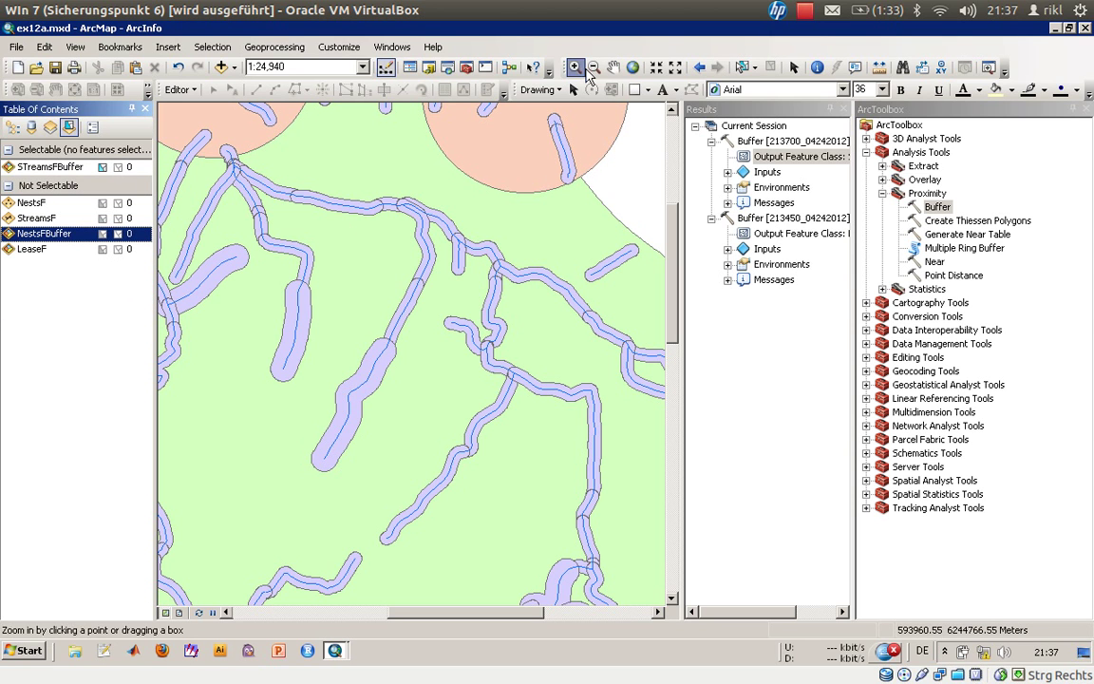
{"action": "left_click", "coordinate": [741, 67]}
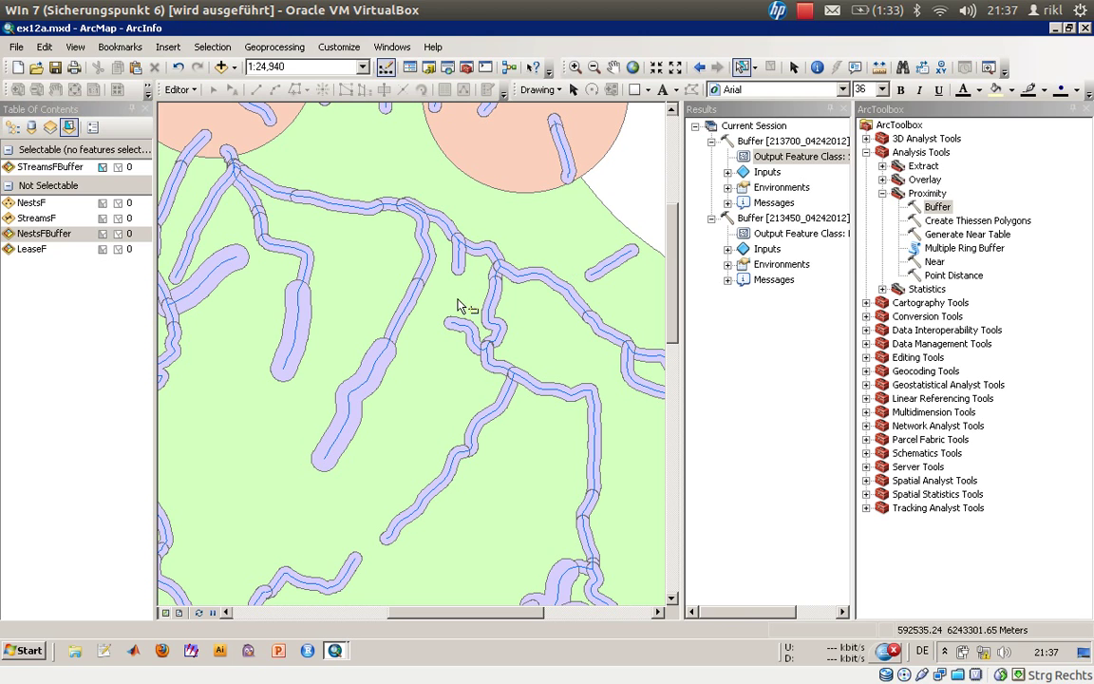
Select a wide stream buffer and confirm its record shows Distance 100 with spawning
{"action": "left_click_drag", "start_coordinate": [437, 305], "coordinate": [415, 396]}
{"action": "left_click", "coordinate": [359, 396]}
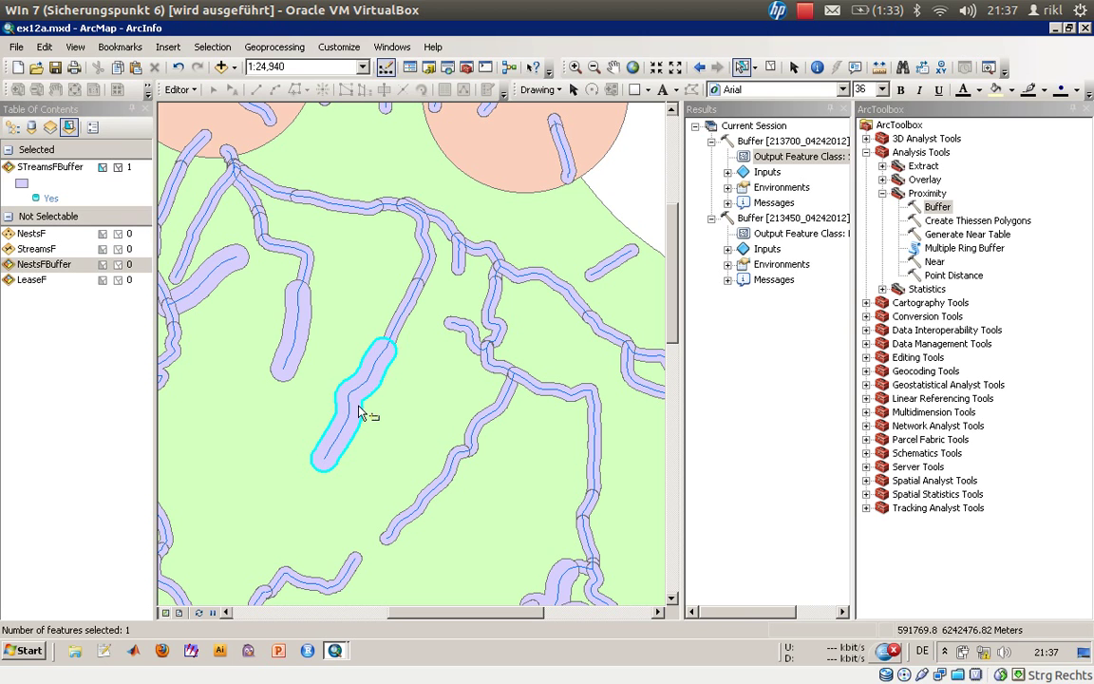
{"action": "left_click", "coordinate": [12, 127]}
{"action": "right_click", "coordinate": [87, 245]}
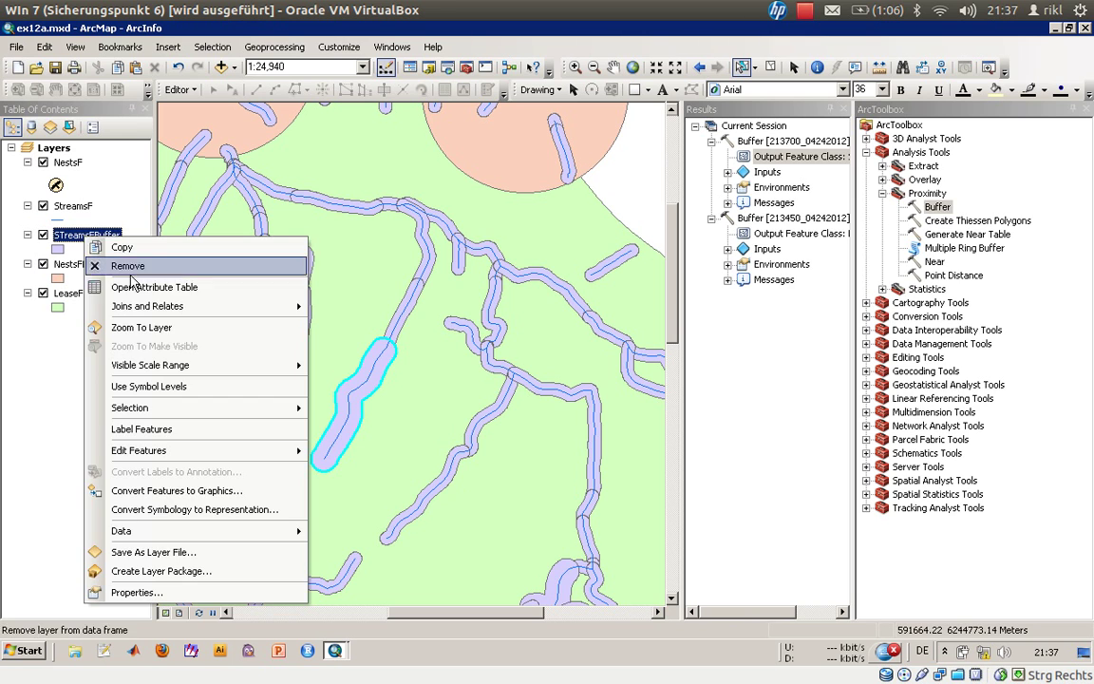
{"action": "left_click", "coordinate": [114, 286]}
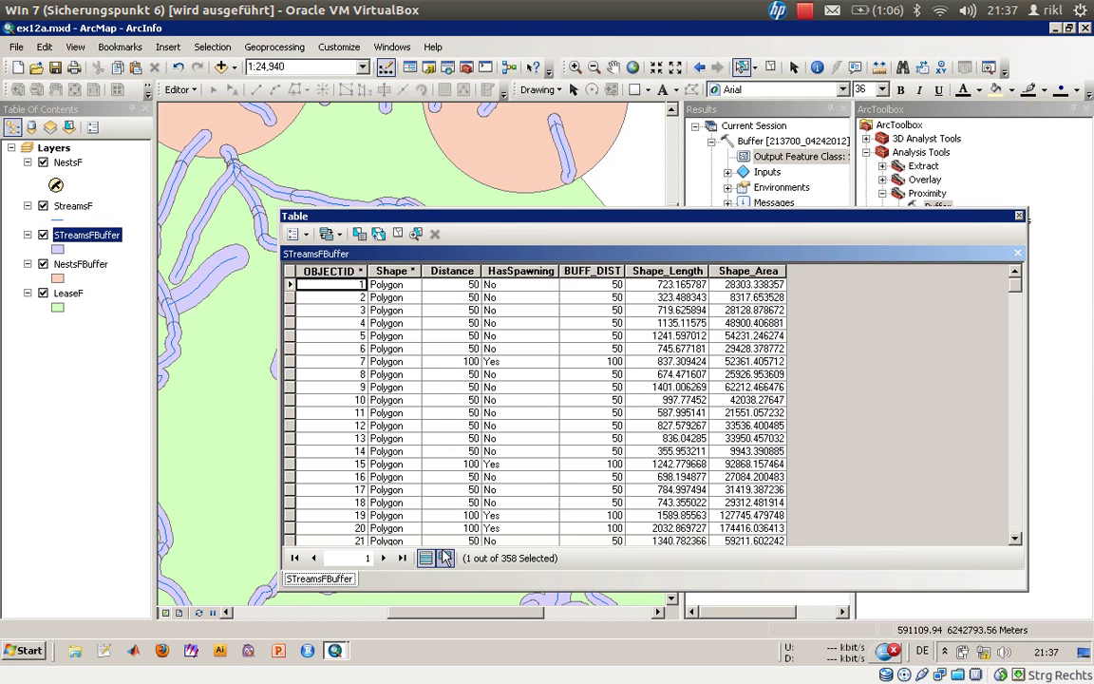
{"action": "left_click", "coordinate": [445, 557]}
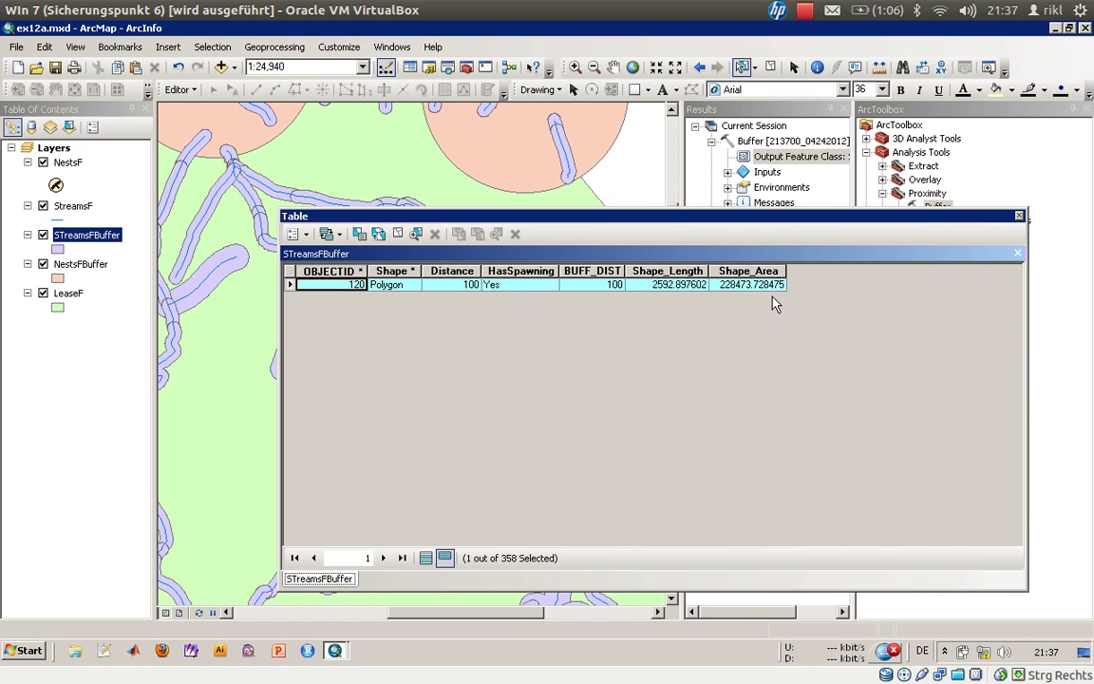
{"action": "left_click", "coordinate": [1019, 217]}
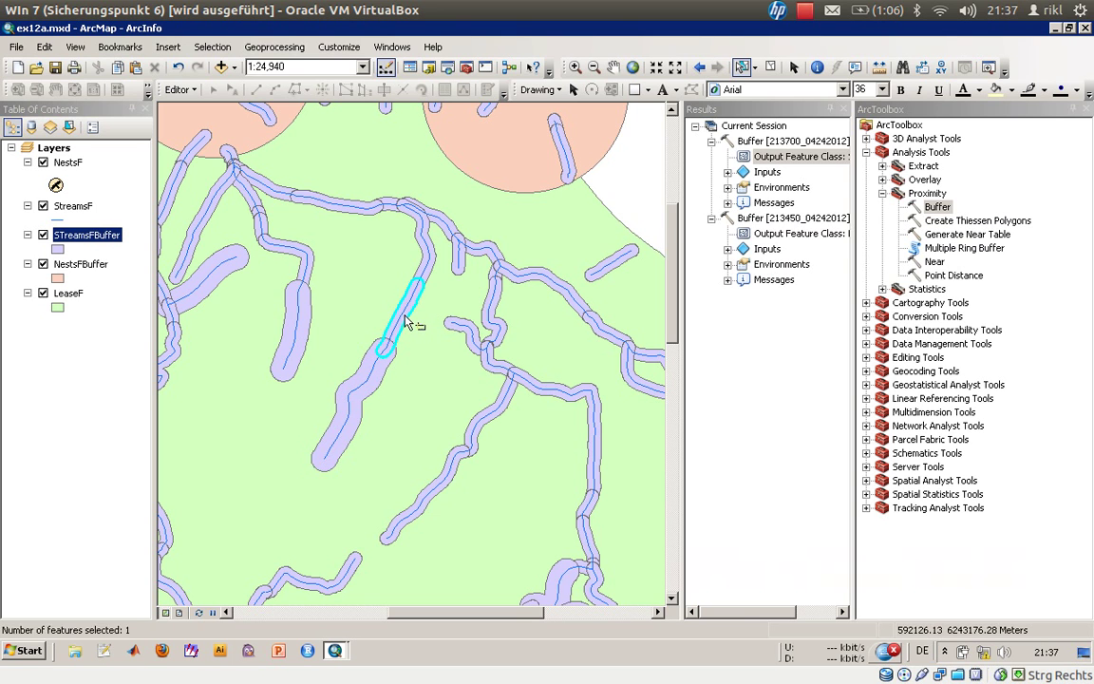
Reopen the STreamsFBuffer attribute table to confirm a narrow buffer's Distance of 50
{"action": "right_click", "coordinate": [75, 238]}
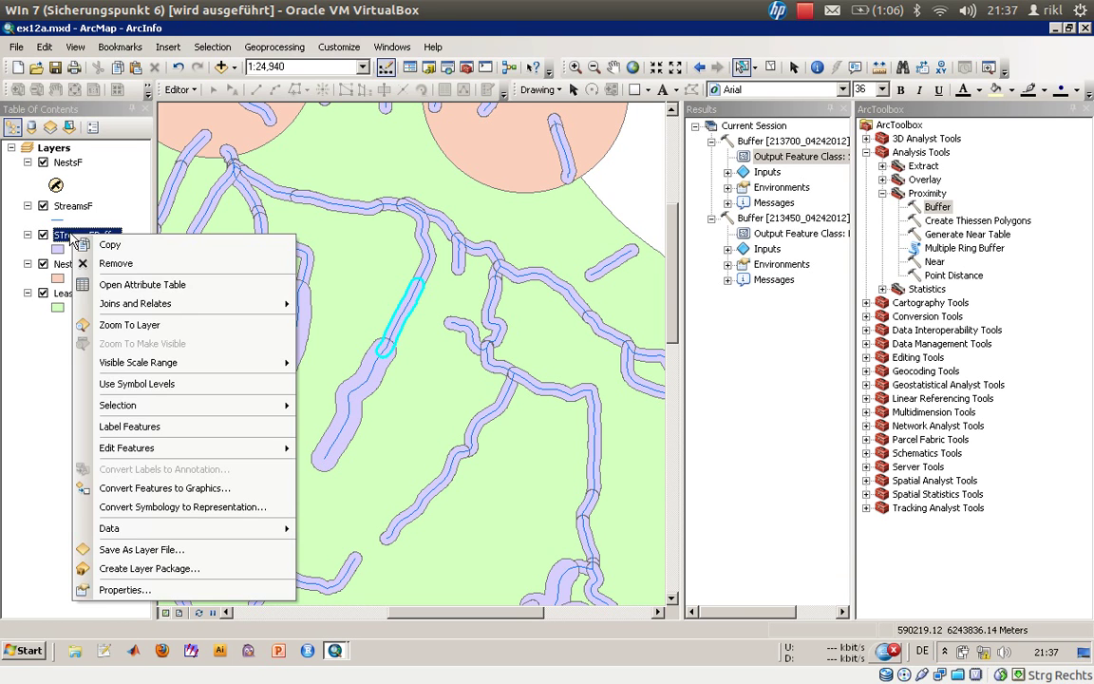
{"action": "left_click", "coordinate": [121, 285]}
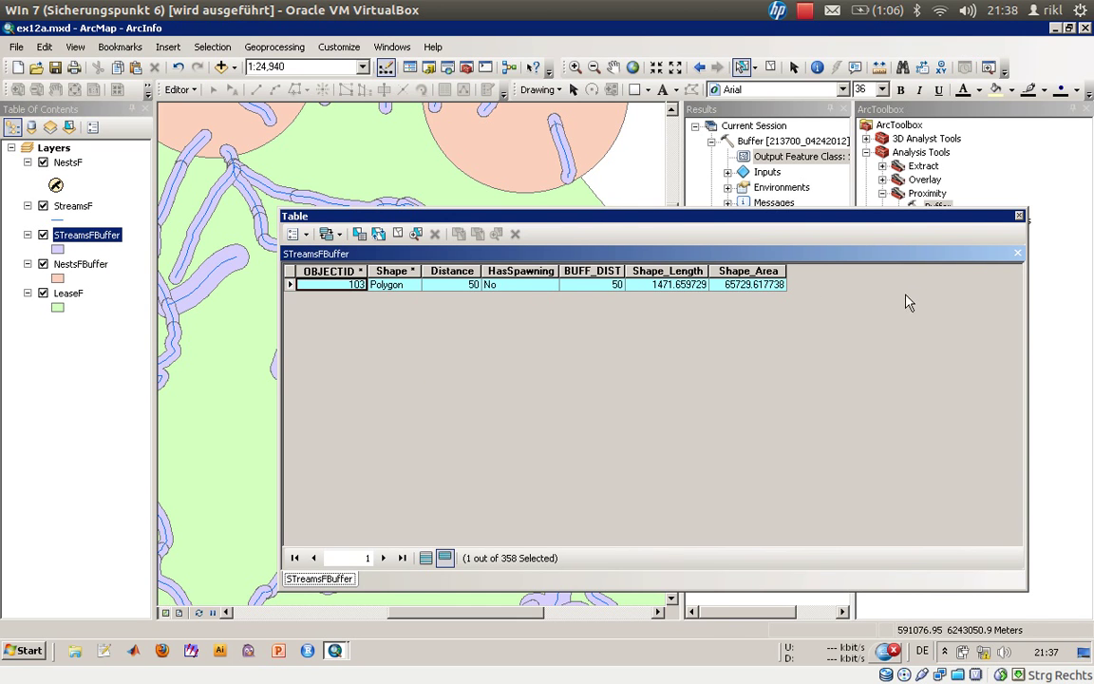
{"action": "left_click", "coordinate": [1019, 217]}
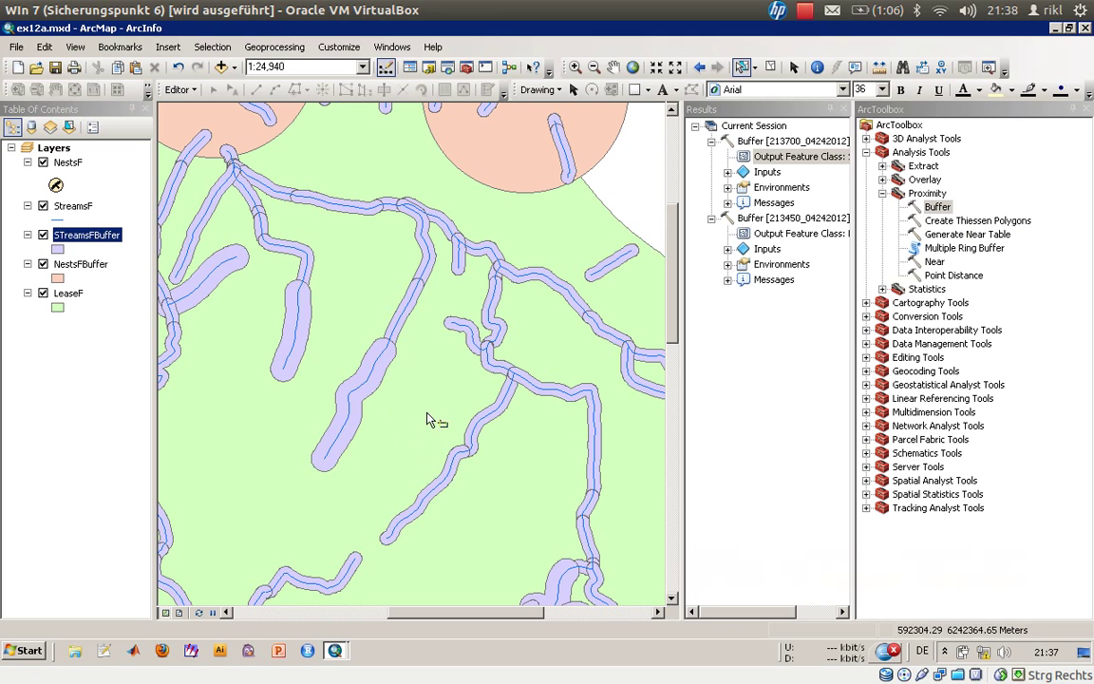